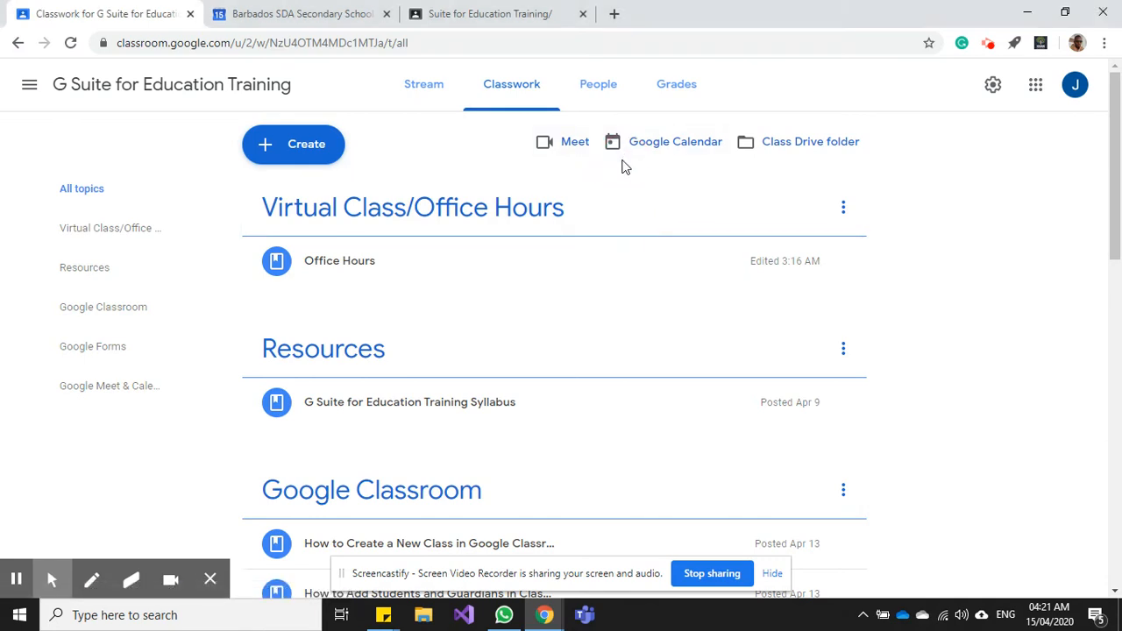
- Copy the Meet link from the 'Module 5 - Lower Junior' Calendar event and return to Classroom
click(293, 9)
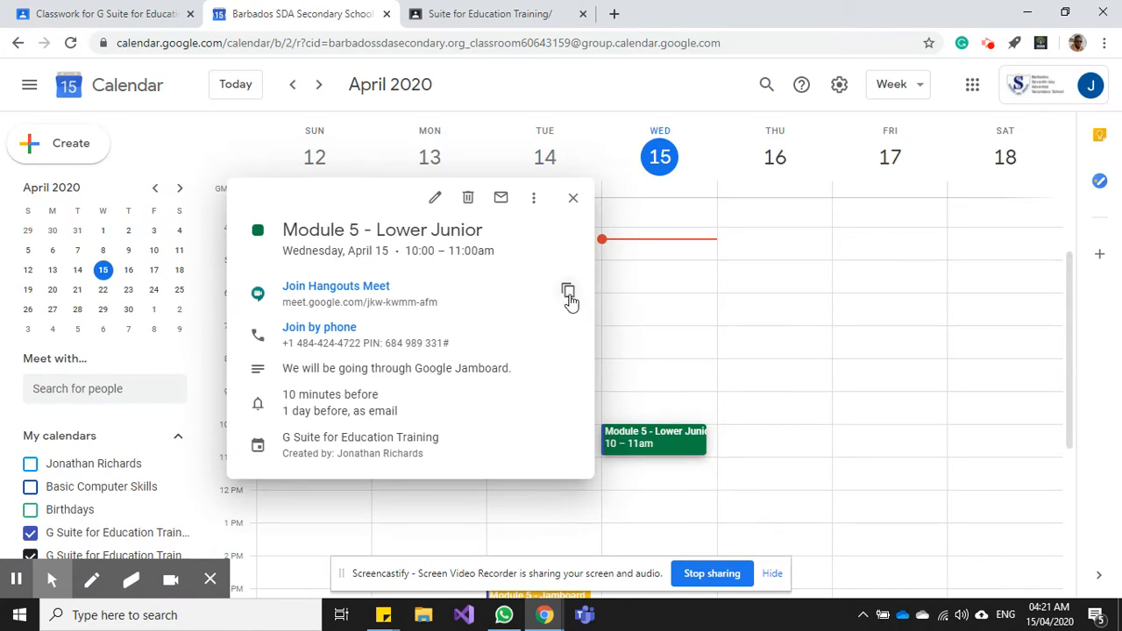
click(638, 412)
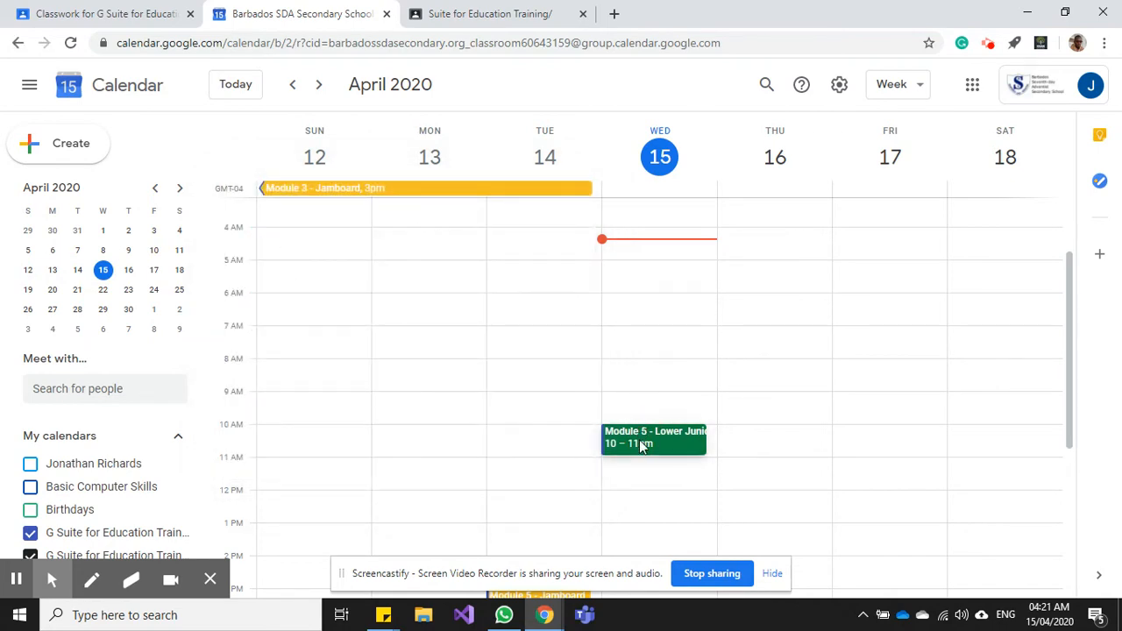
click(641, 446)
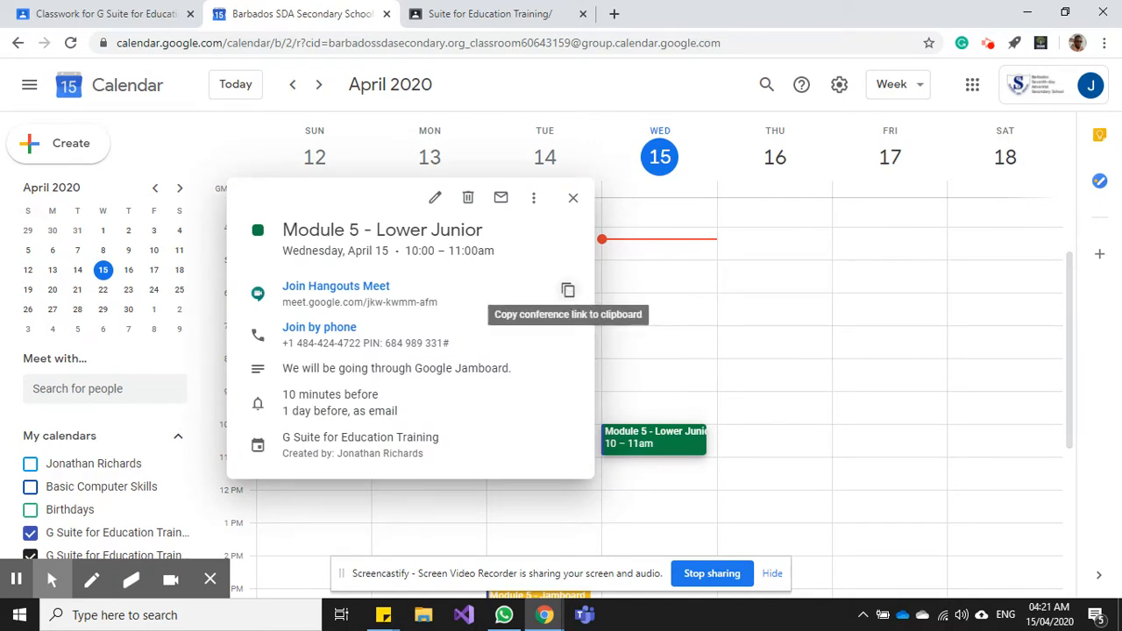
click(568, 293)
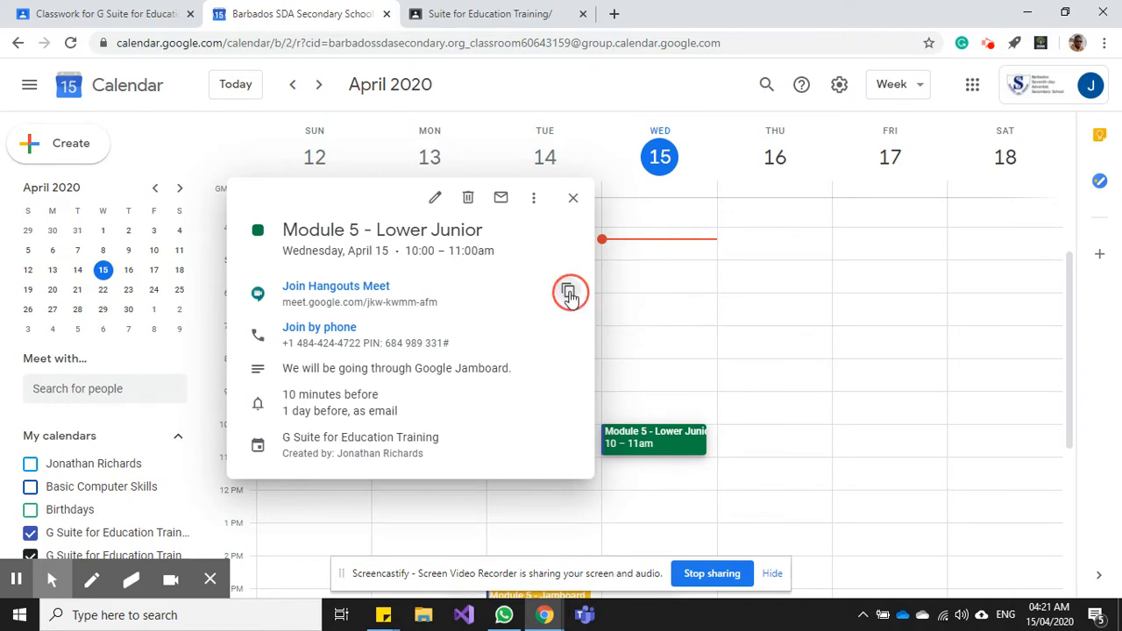
click(131, 7)
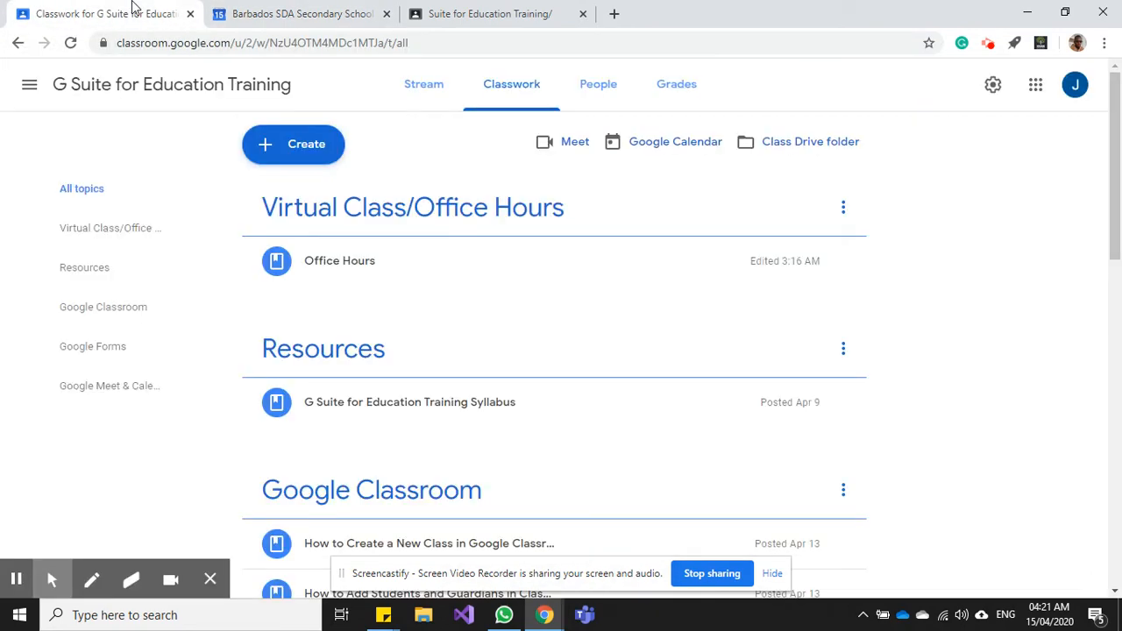
- Create a 'Module 5' material with the copied Meet link attached
click(322, 160)
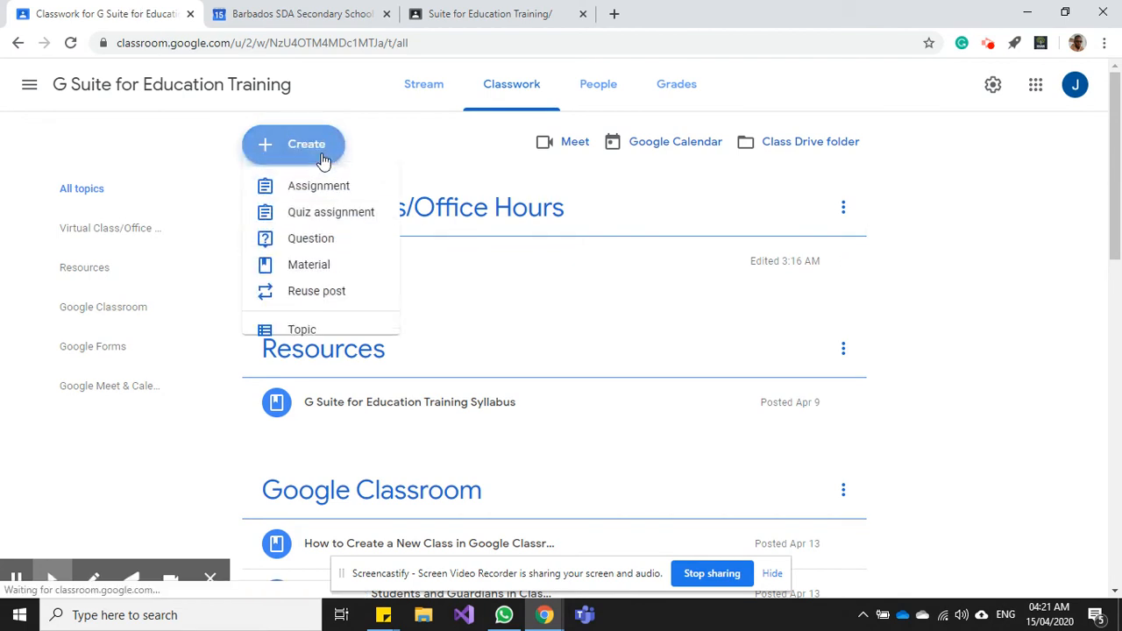
click(312, 269)
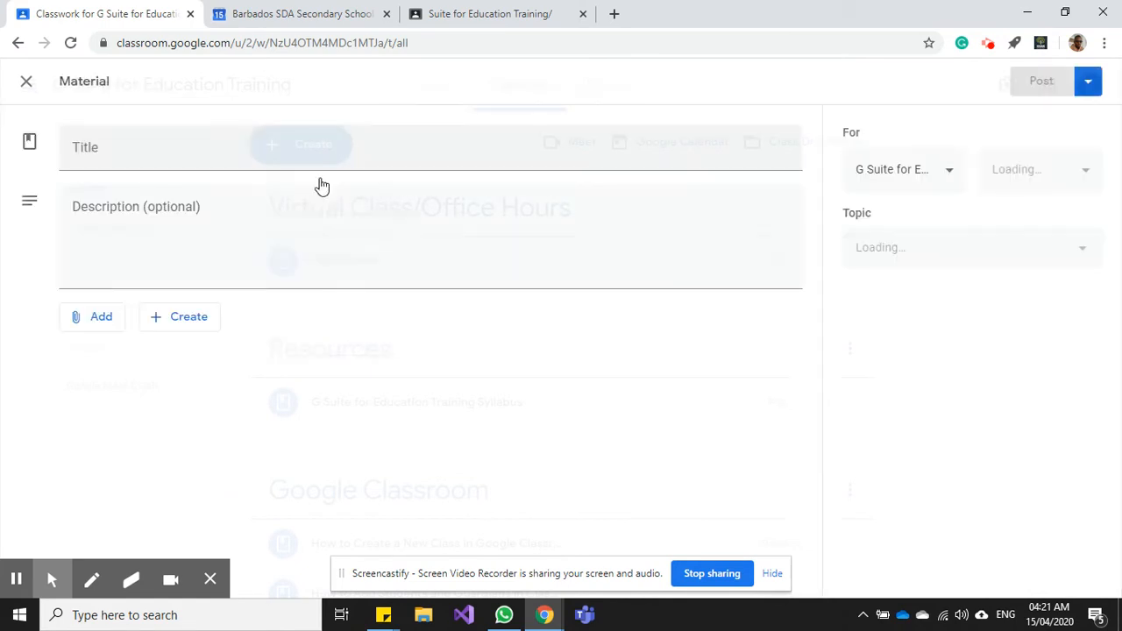
text(Module 5)
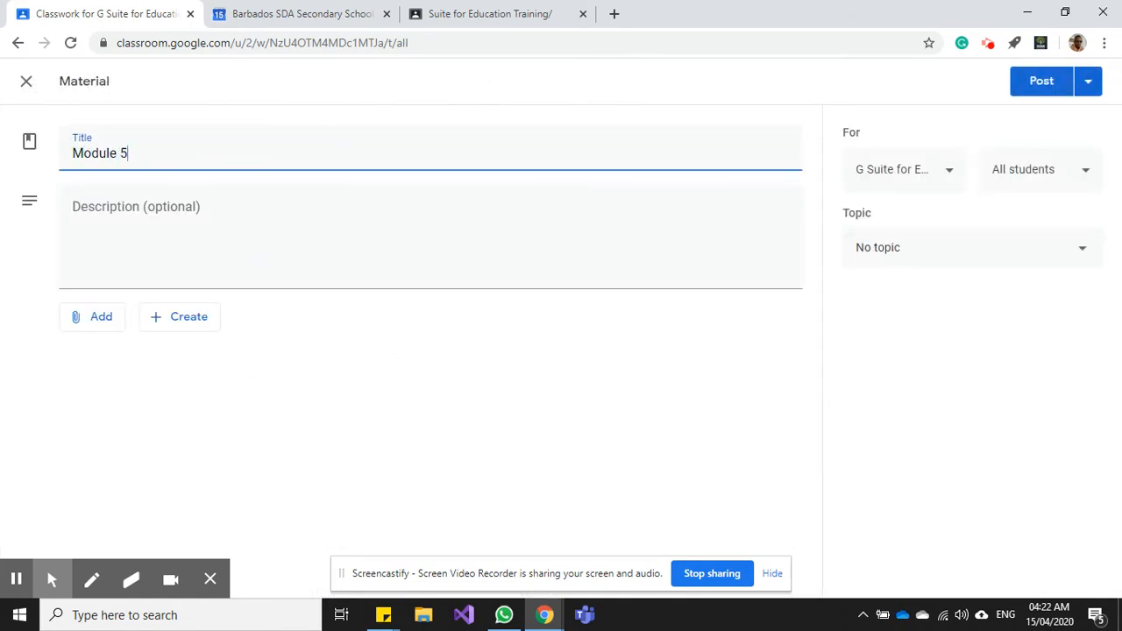
click(95, 318)
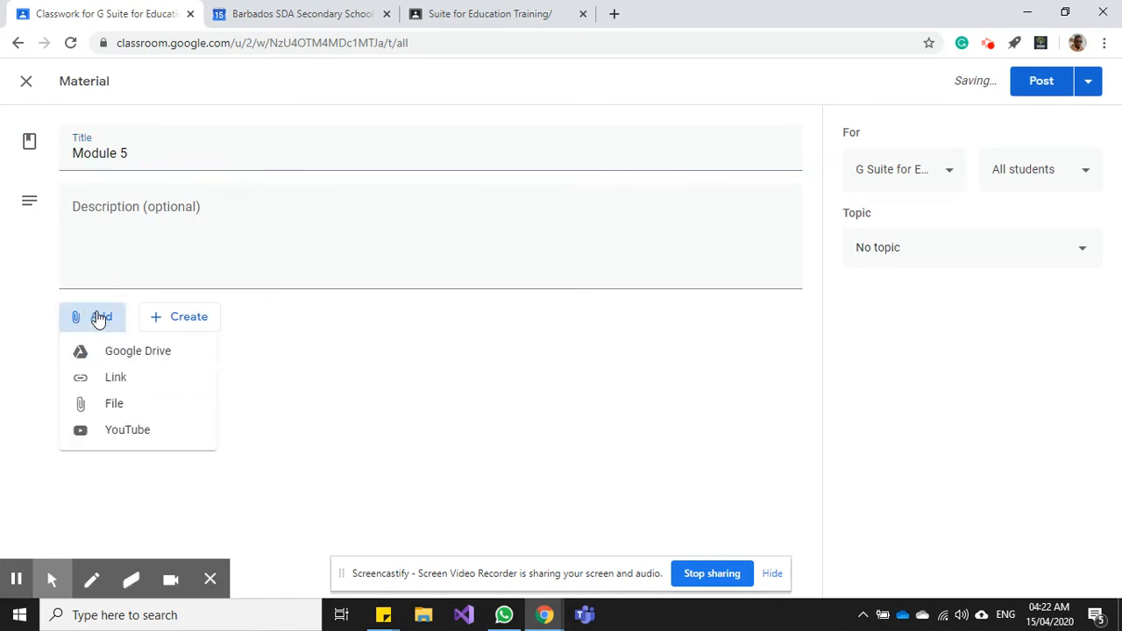
click(123, 378)
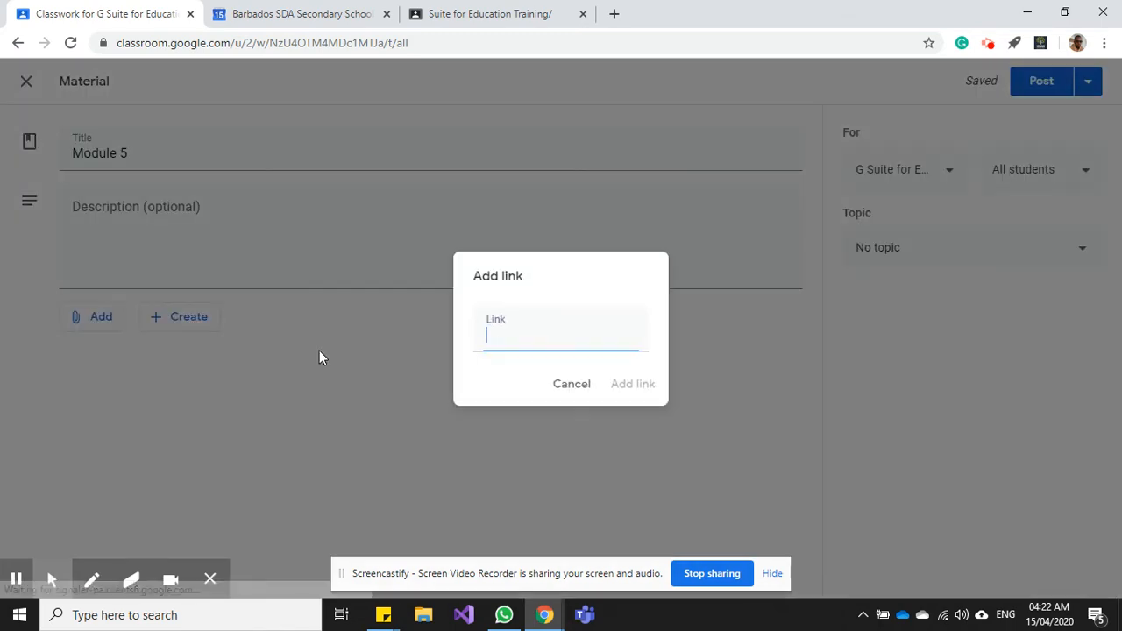
key(ctrl+v)
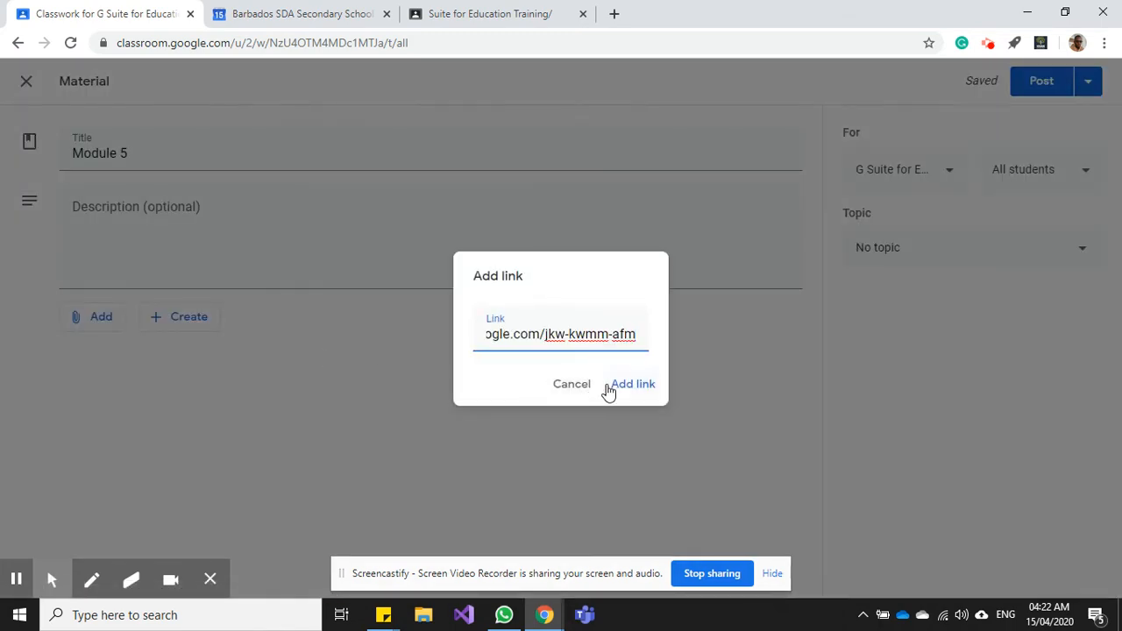
click(622, 385)
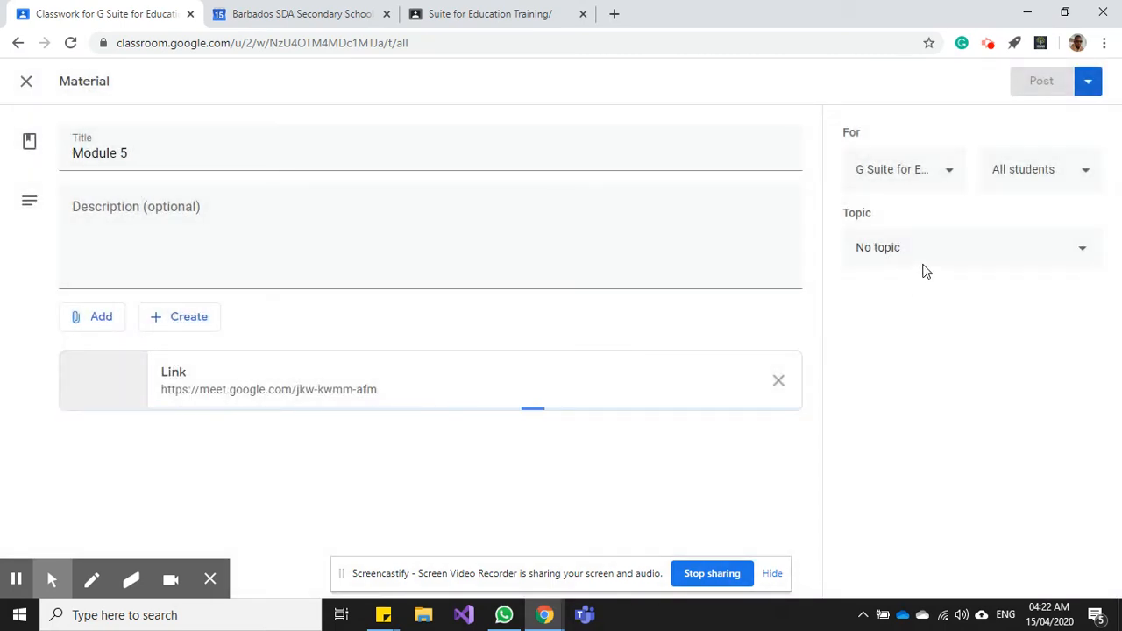
- File the material under the Virtual Class/Office Hours topic
click(922, 265)
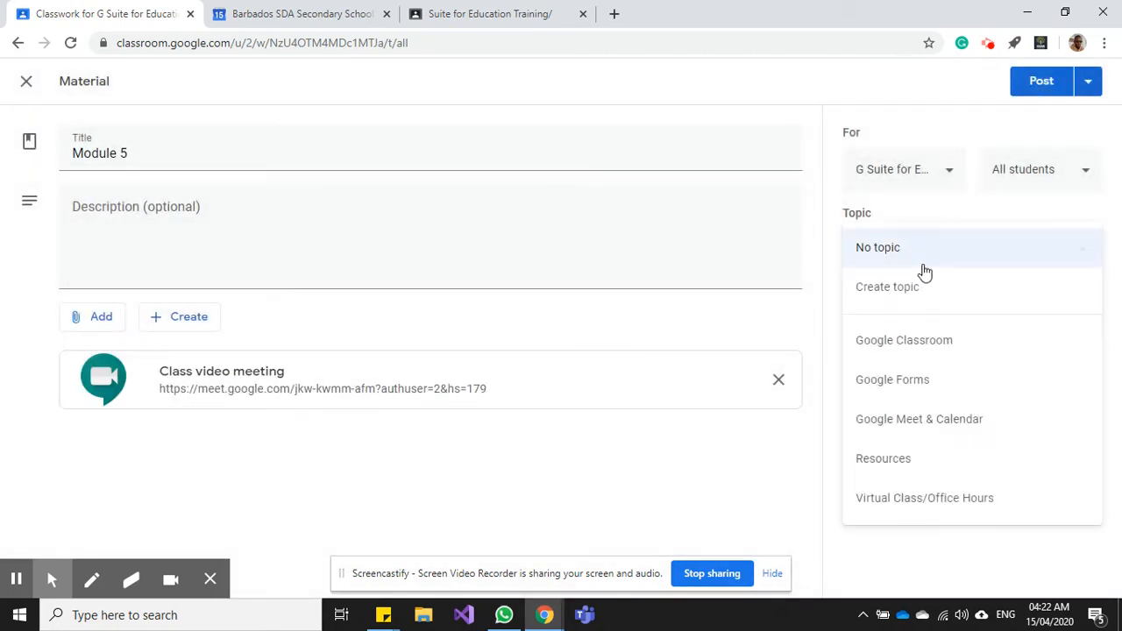
click(900, 513)
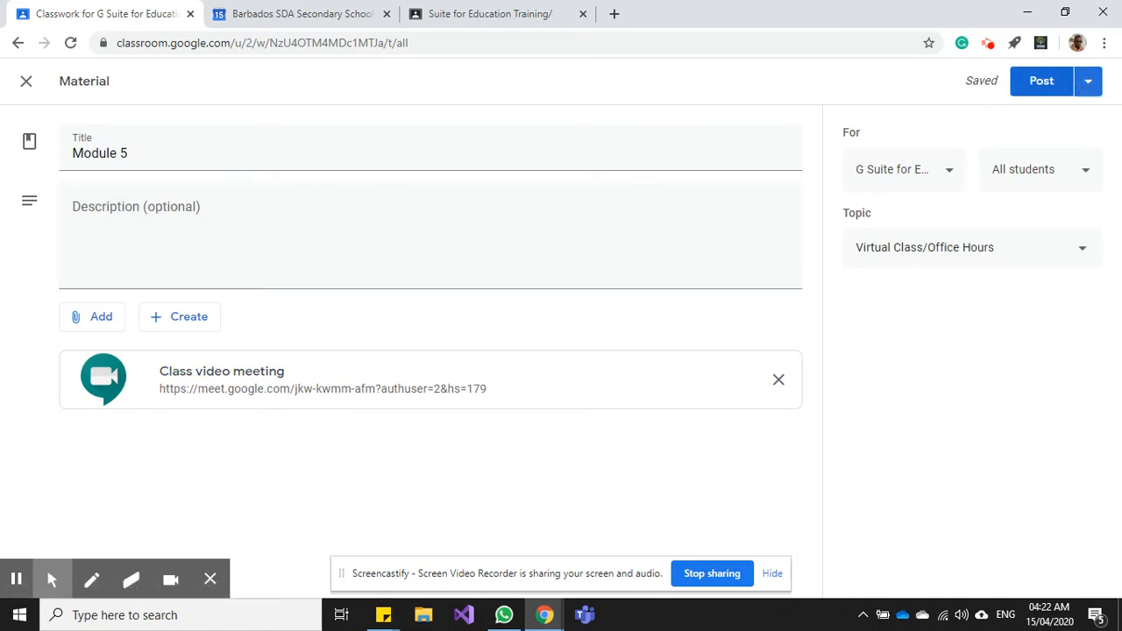
click(1088, 83)
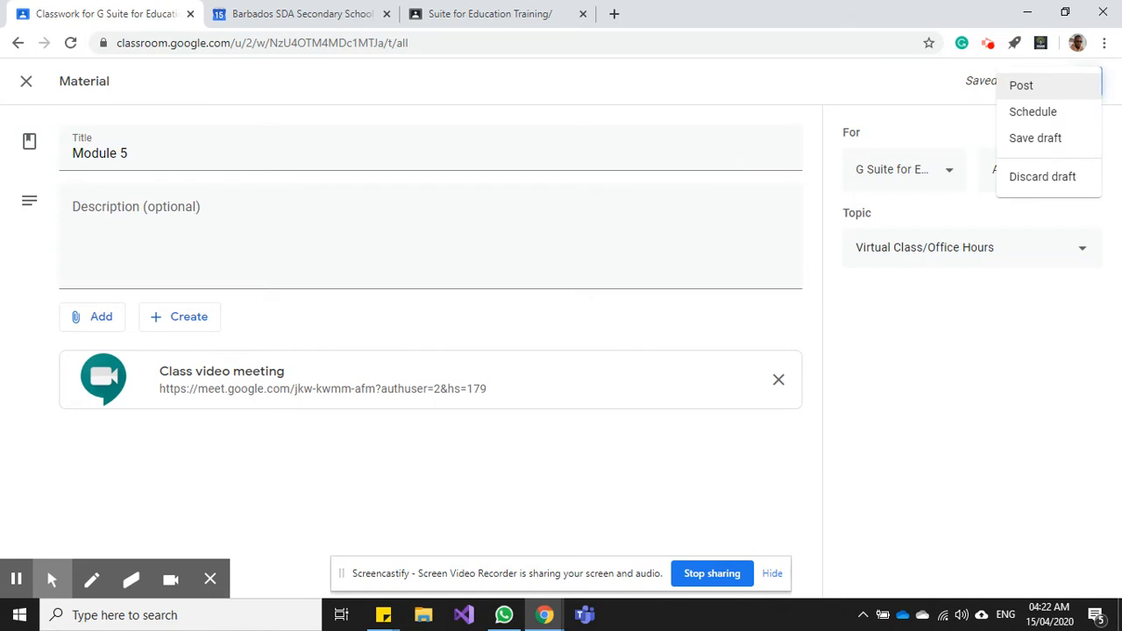
- Schedule the Module 5 material for April 15, 2020 at 9:45 AM
click(1053, 119)
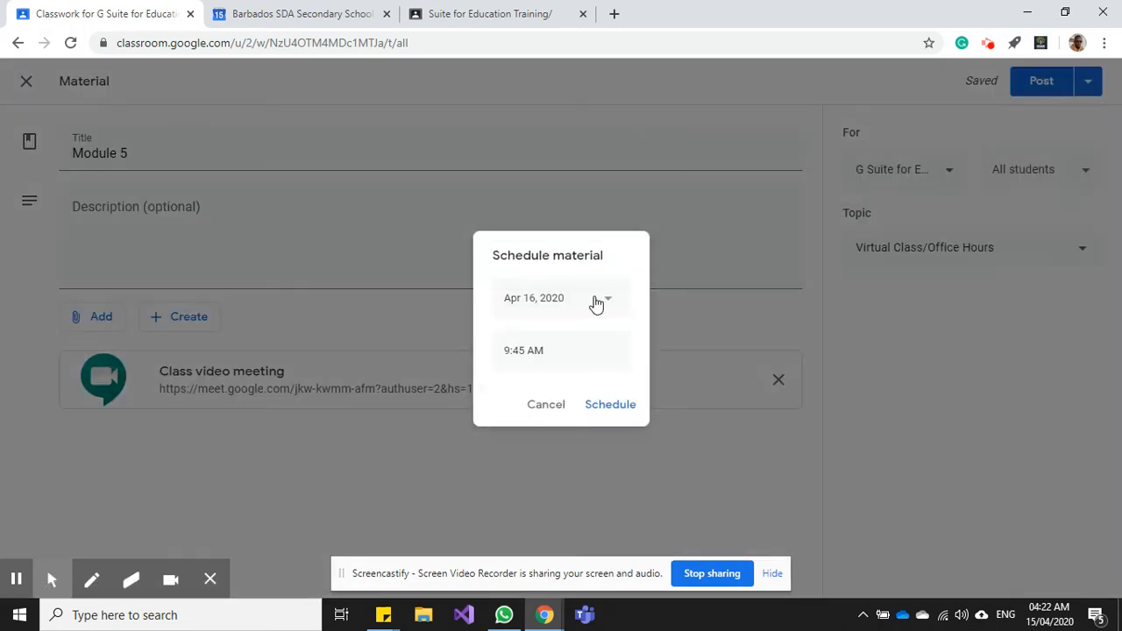
click(587, 303)
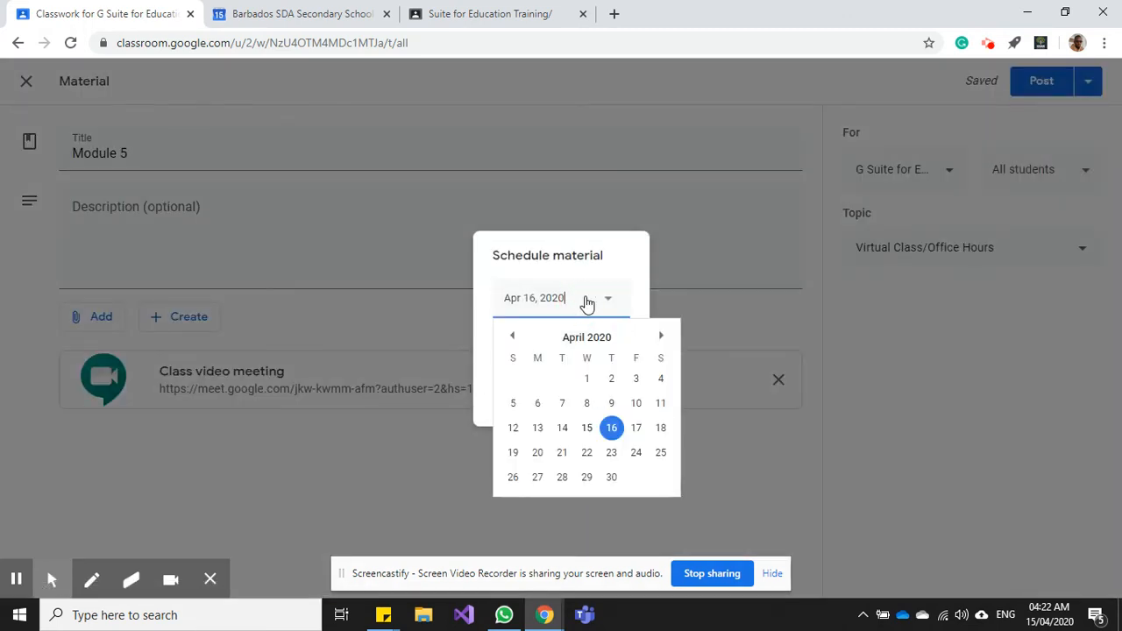
click(586, 427)
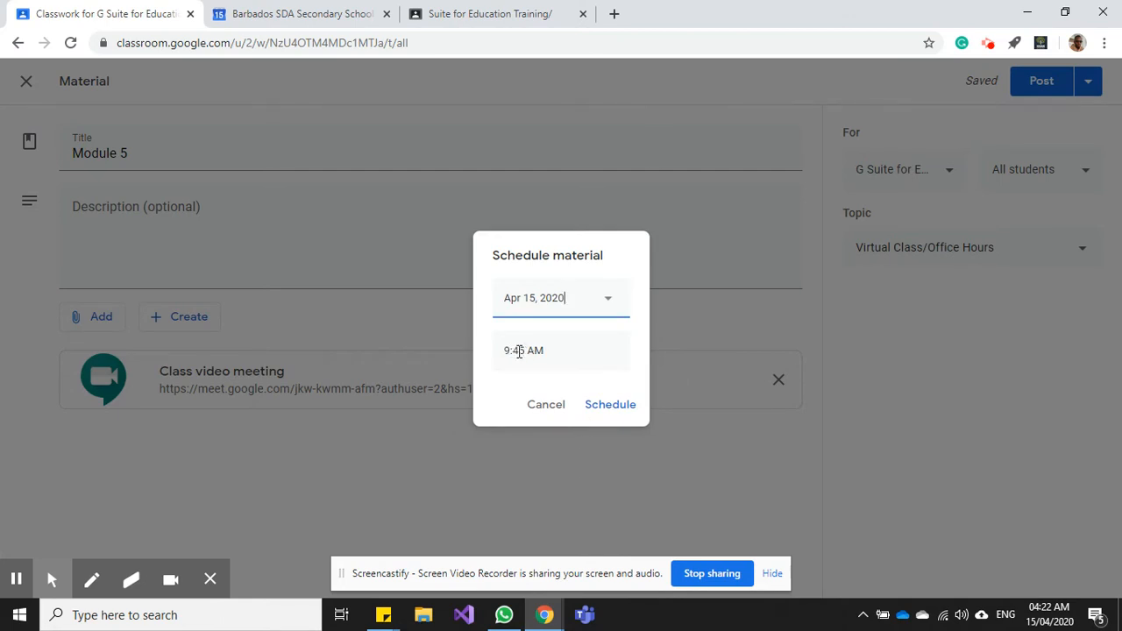
click(599, 408)
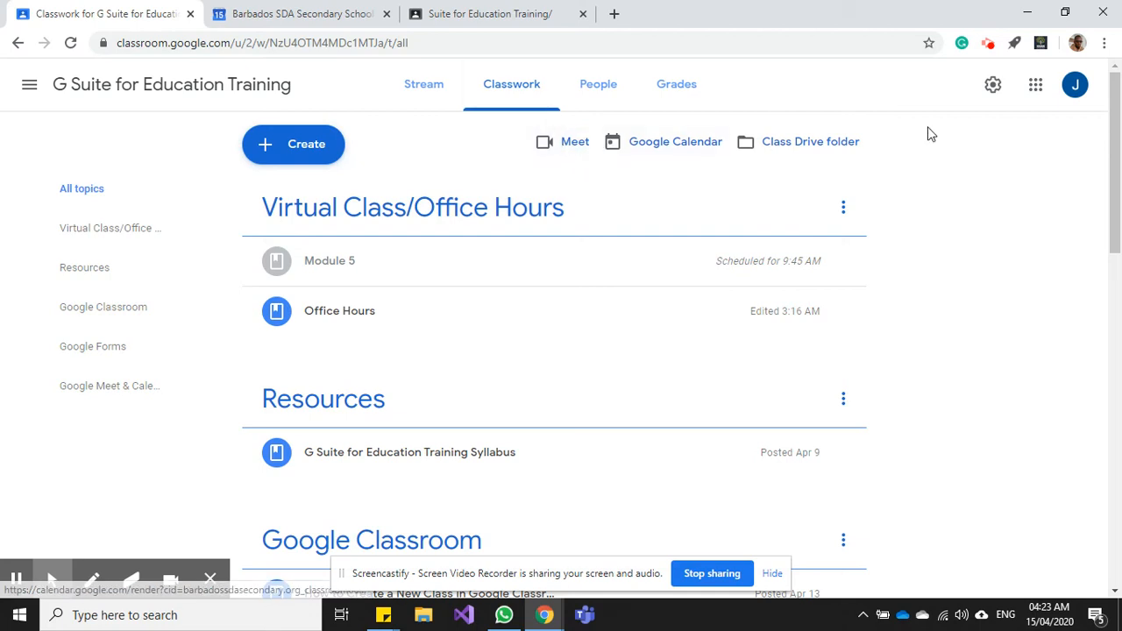
- In the class settings, generate a Google Meet link for the class
click(994, 86)
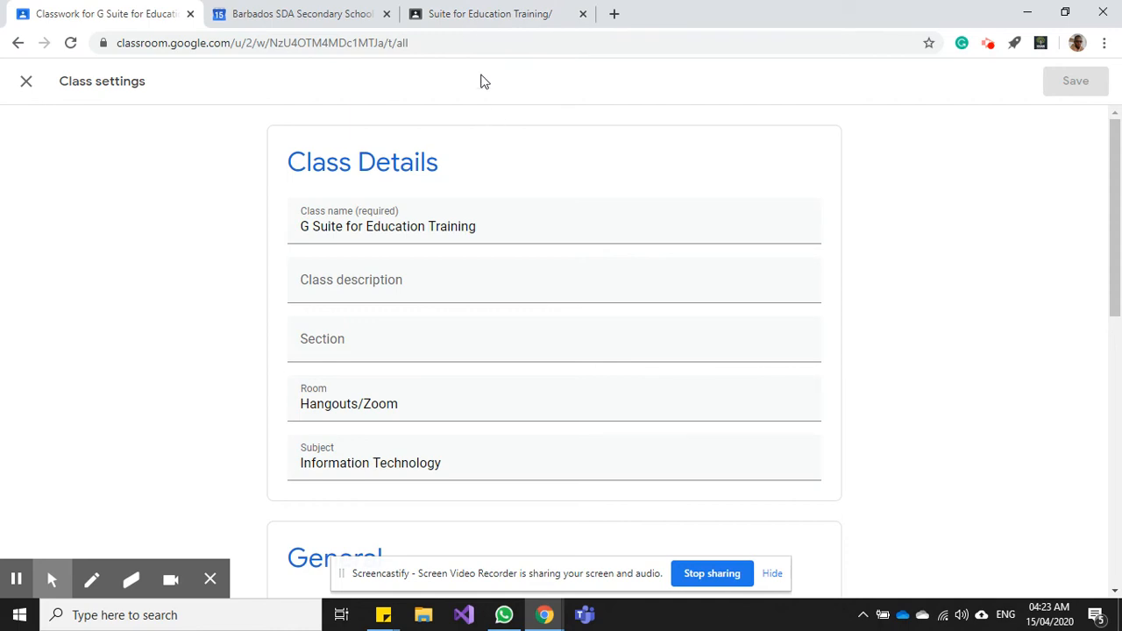
click(466, 16)
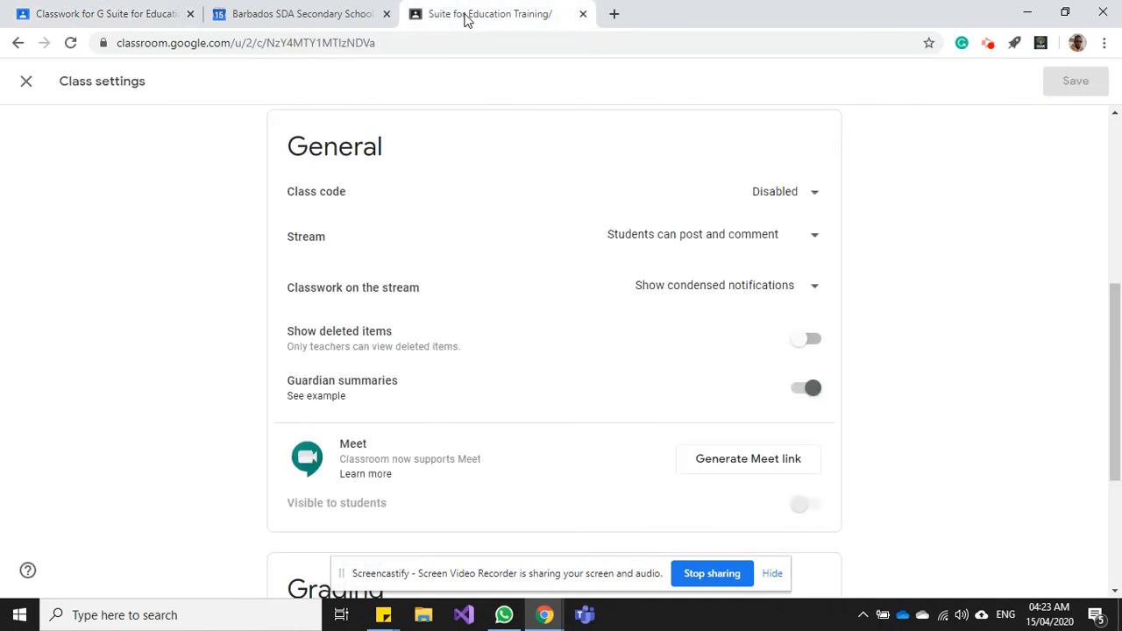
click(1116, 311)
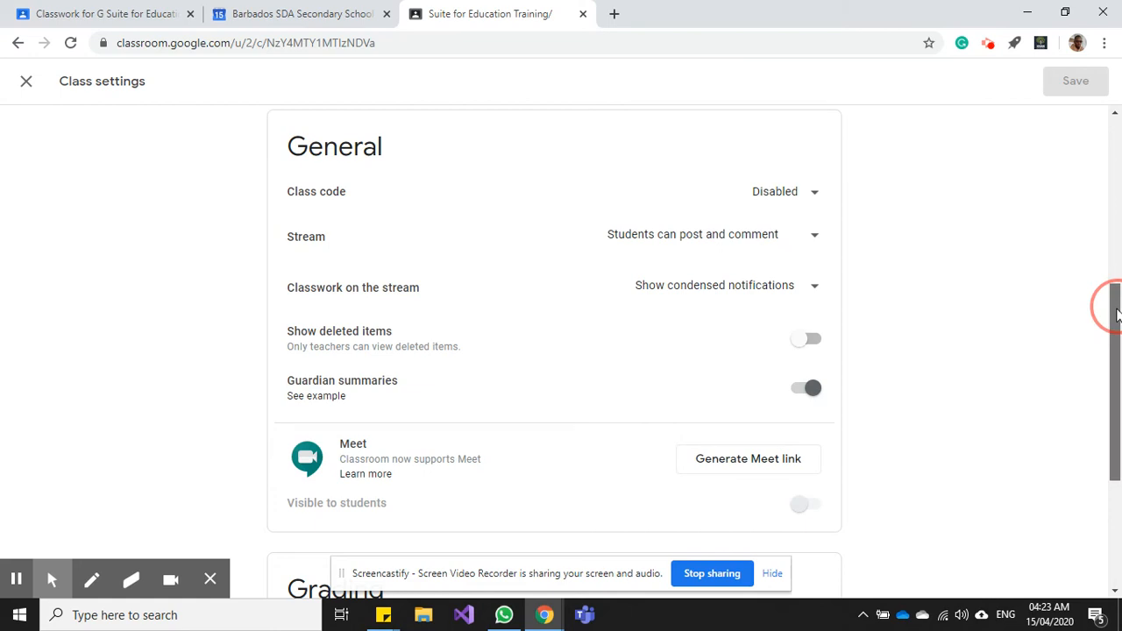
drag(1116, 316, 1025, 356)
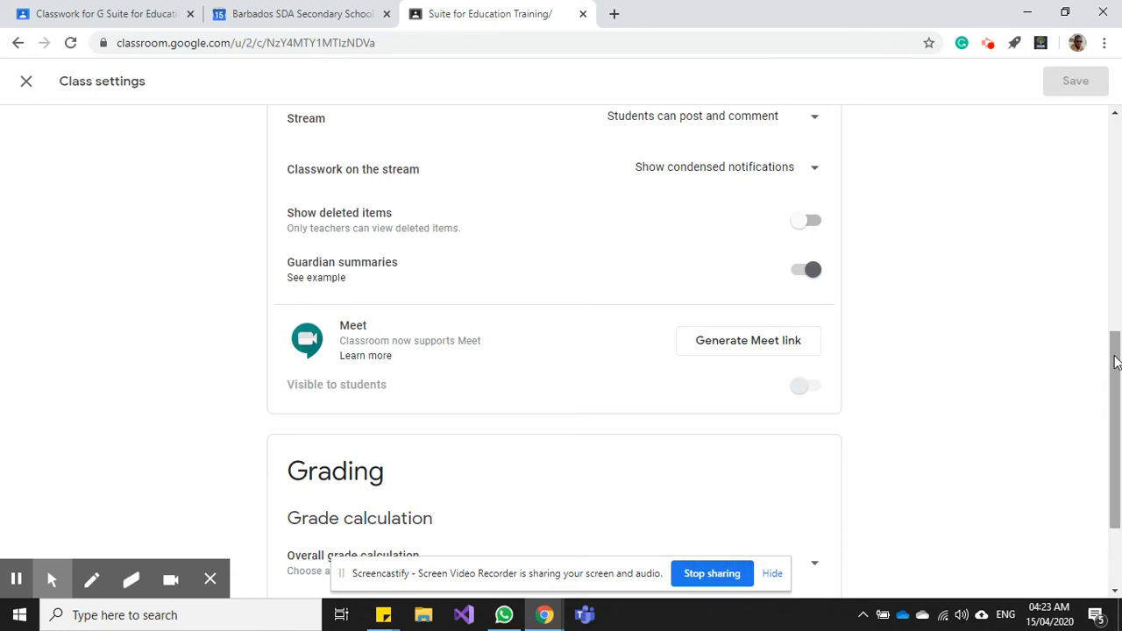
mouse_move(1116, 362)
mouse_down()
mouse_move(1106, 333)
mouse_move(1105, 376)
mouse_up()
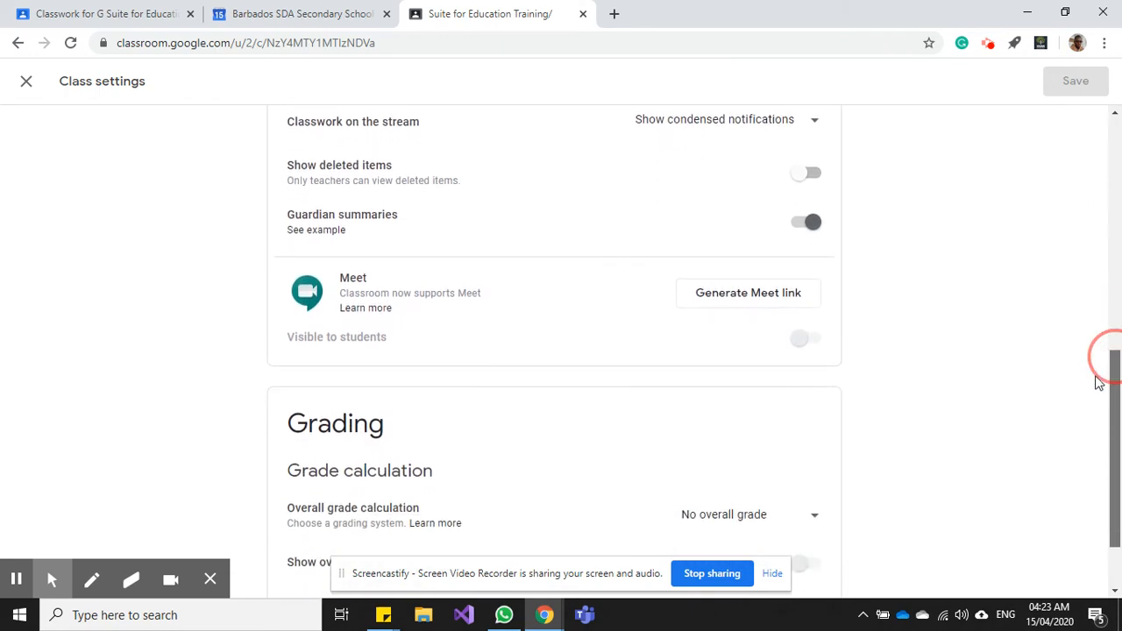
click(724, 298)
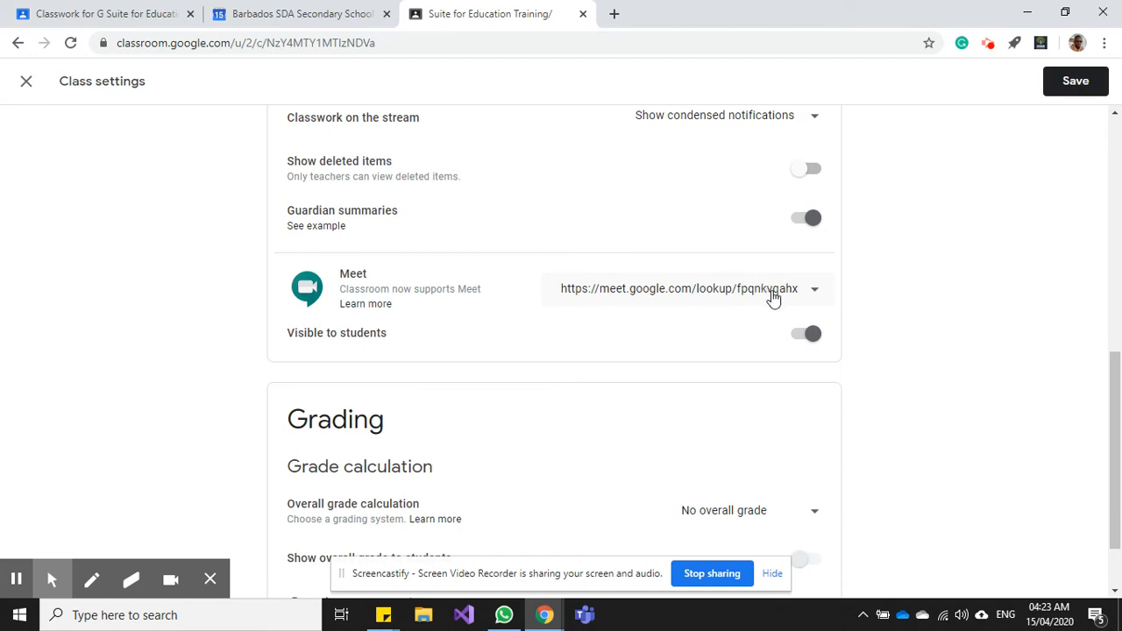
- Copy the old class Meet link, reset it, keep it visible to students, and save
click(774, 295)
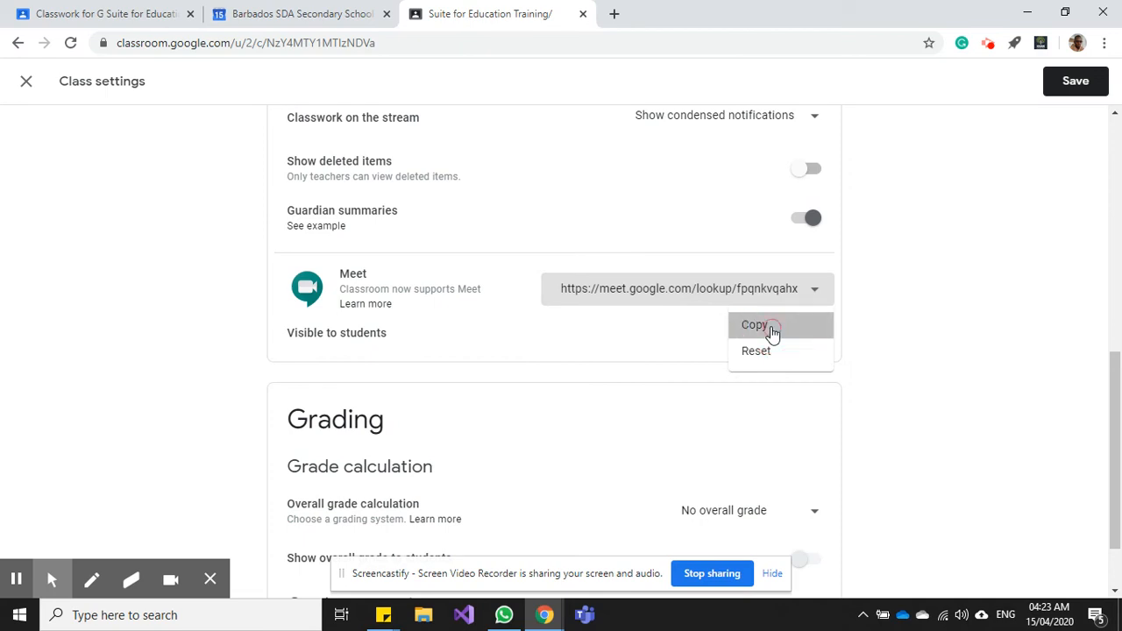
click(771, 328)
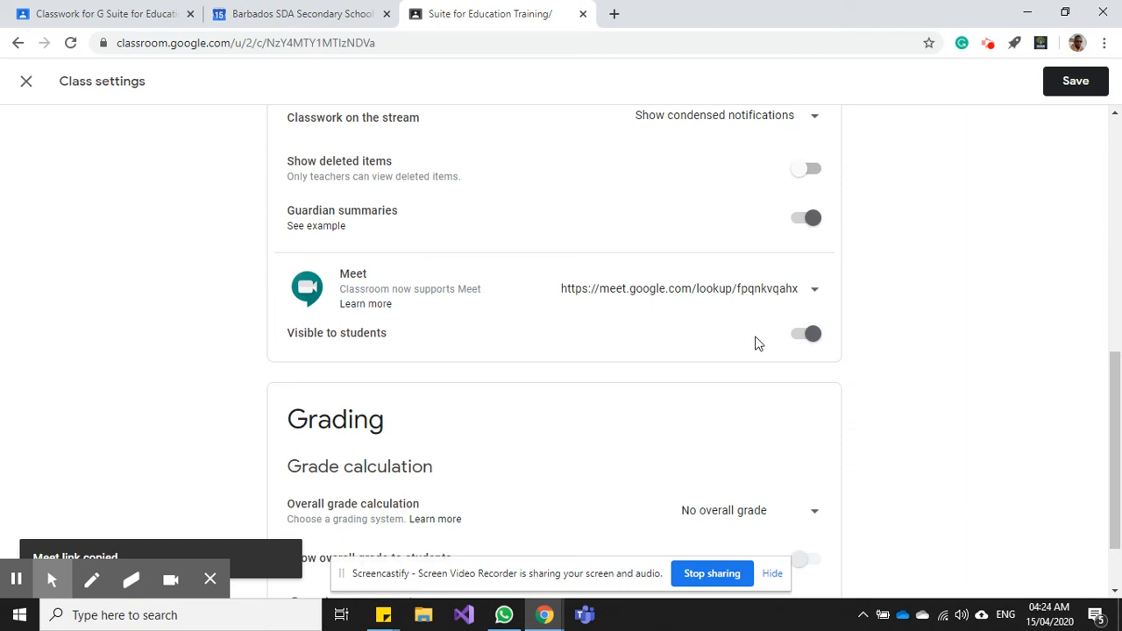
click(759, 297)
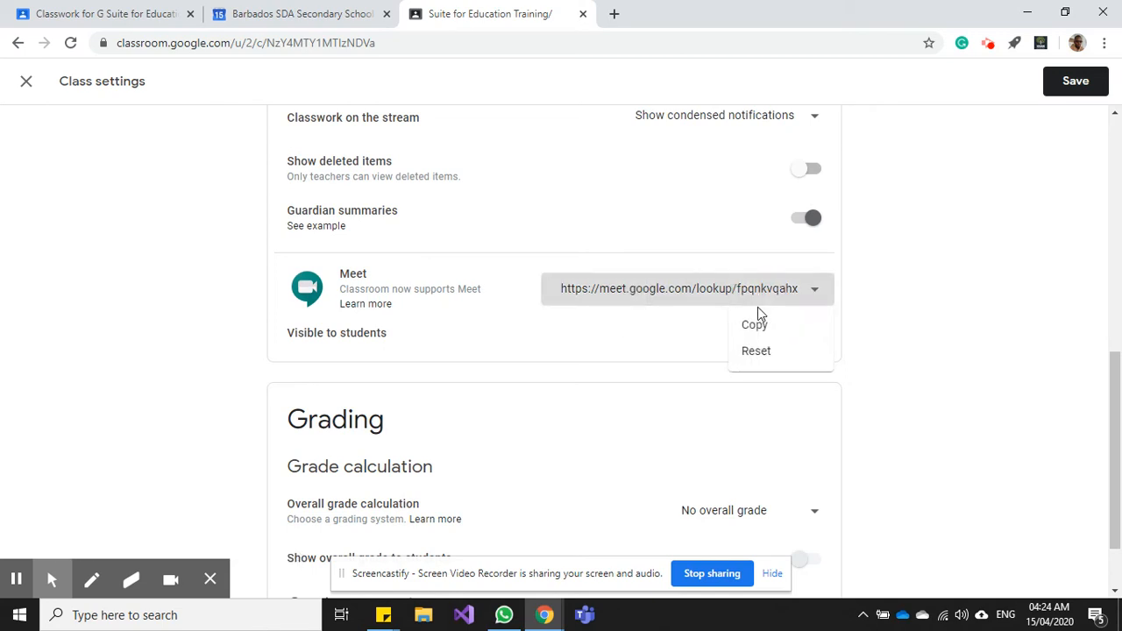
click(760, 351)
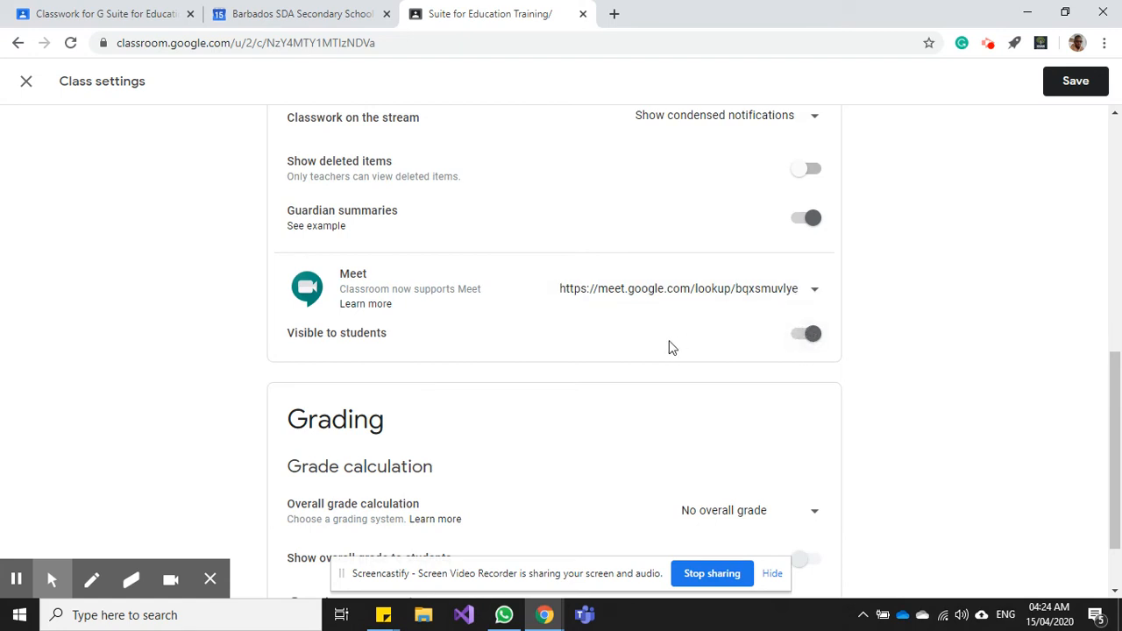
click(804, 337)
click(802, 338)
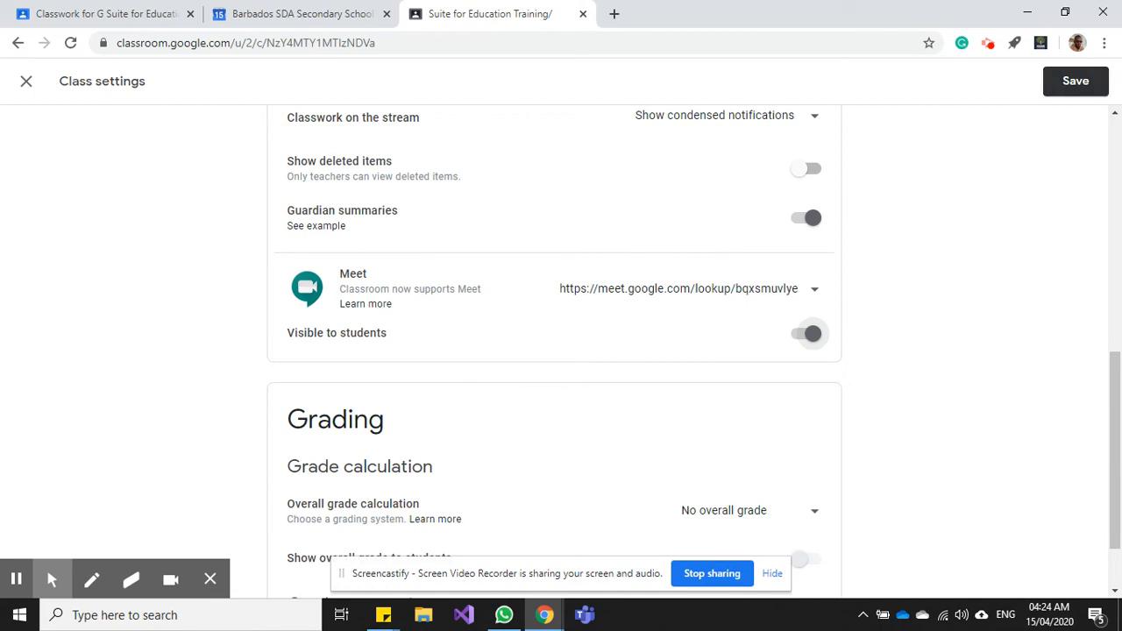
click(1075, 81)
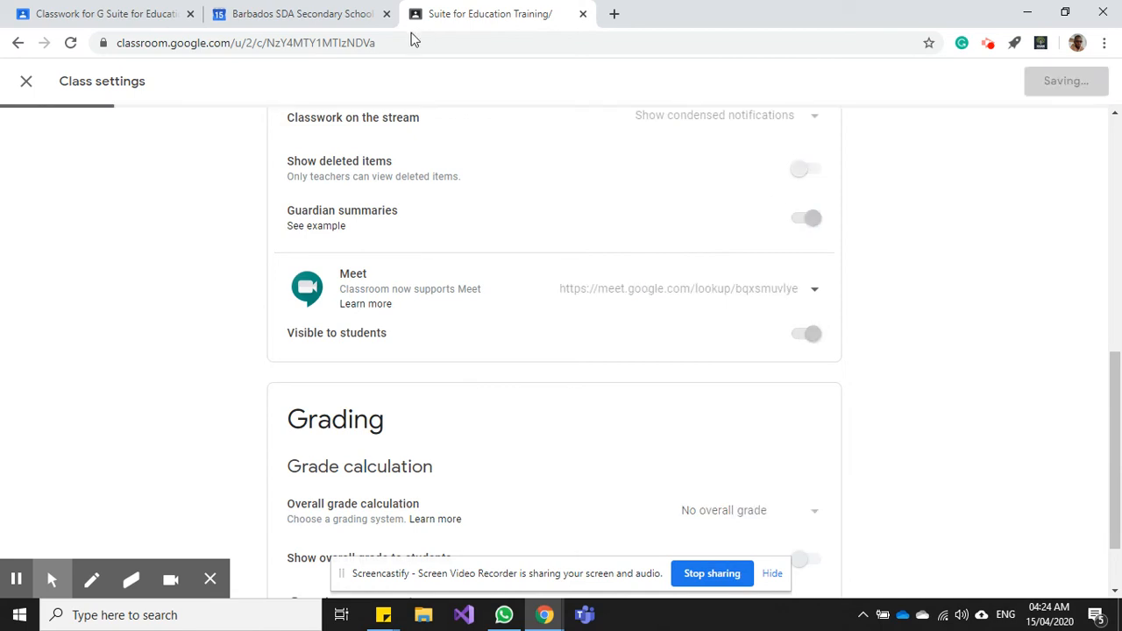
click(101, 9)
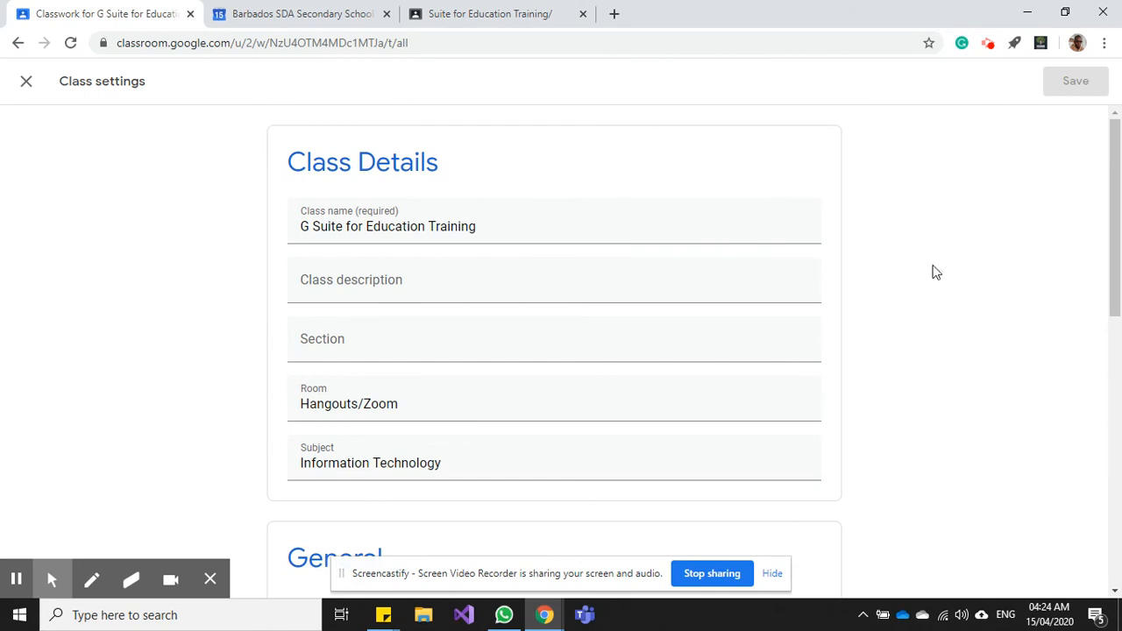
click(26, 81)
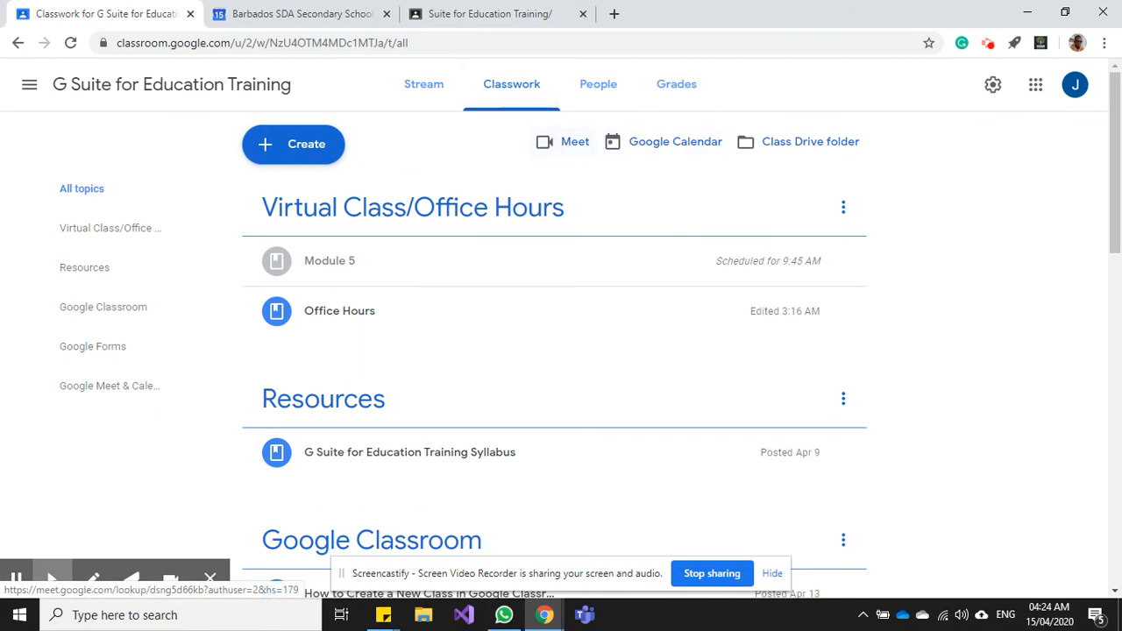
click(565, 143)
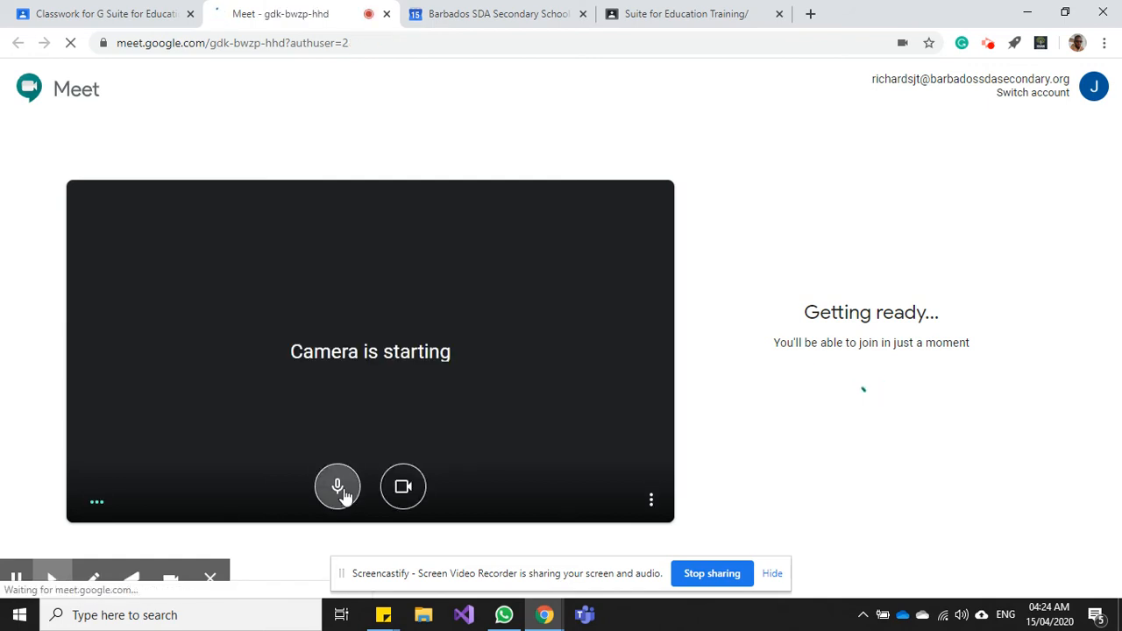
click(339, 489)
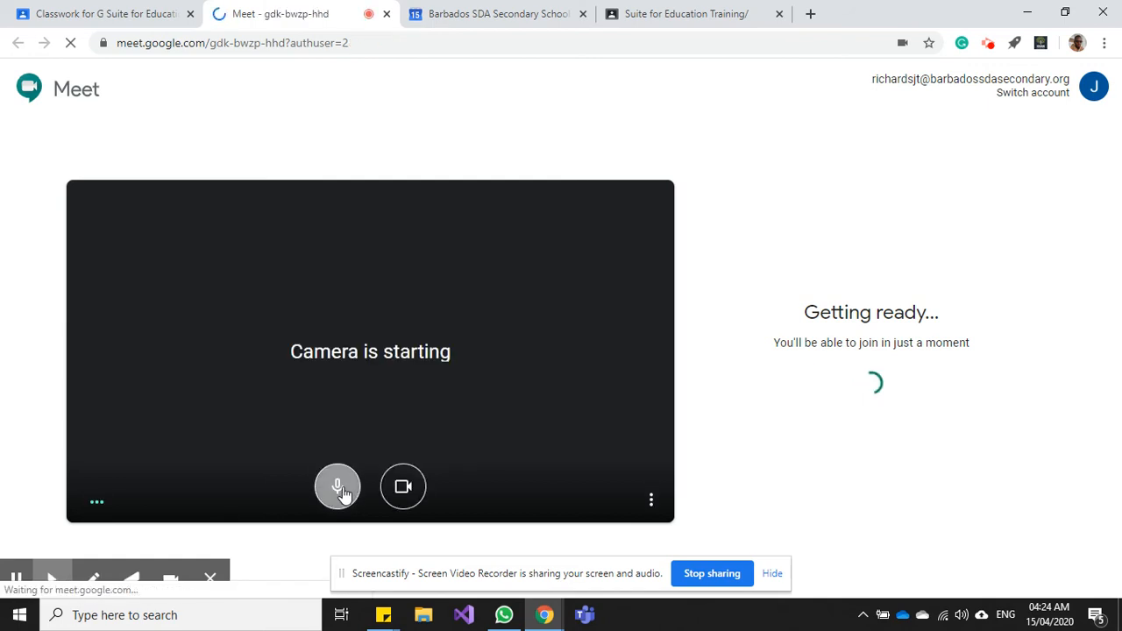
click(399, 491)
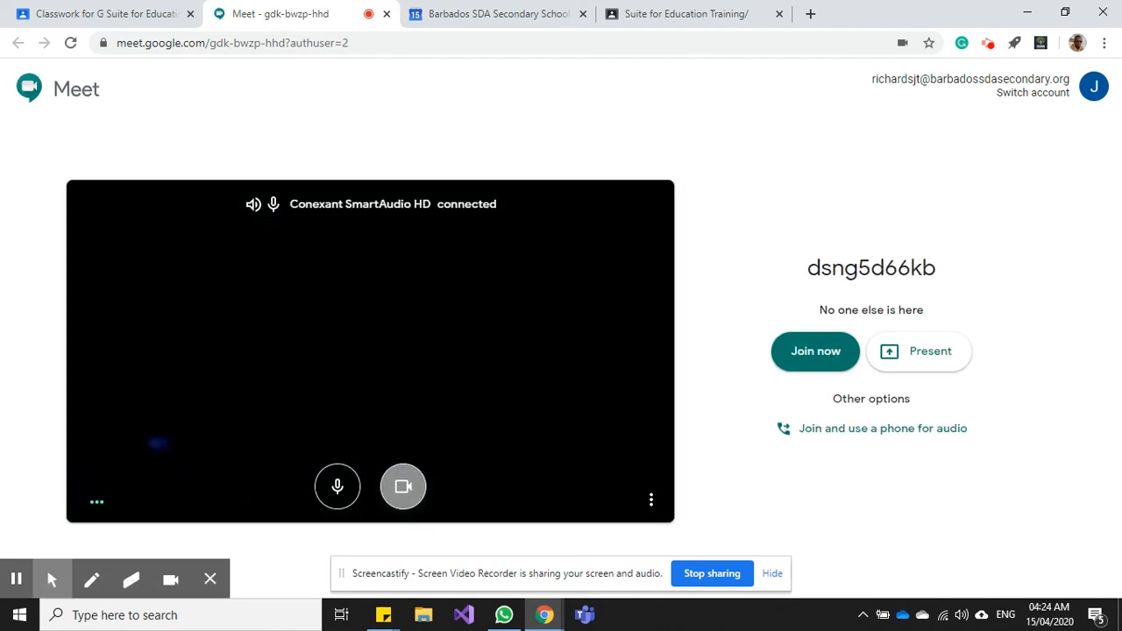
click(403, 487)
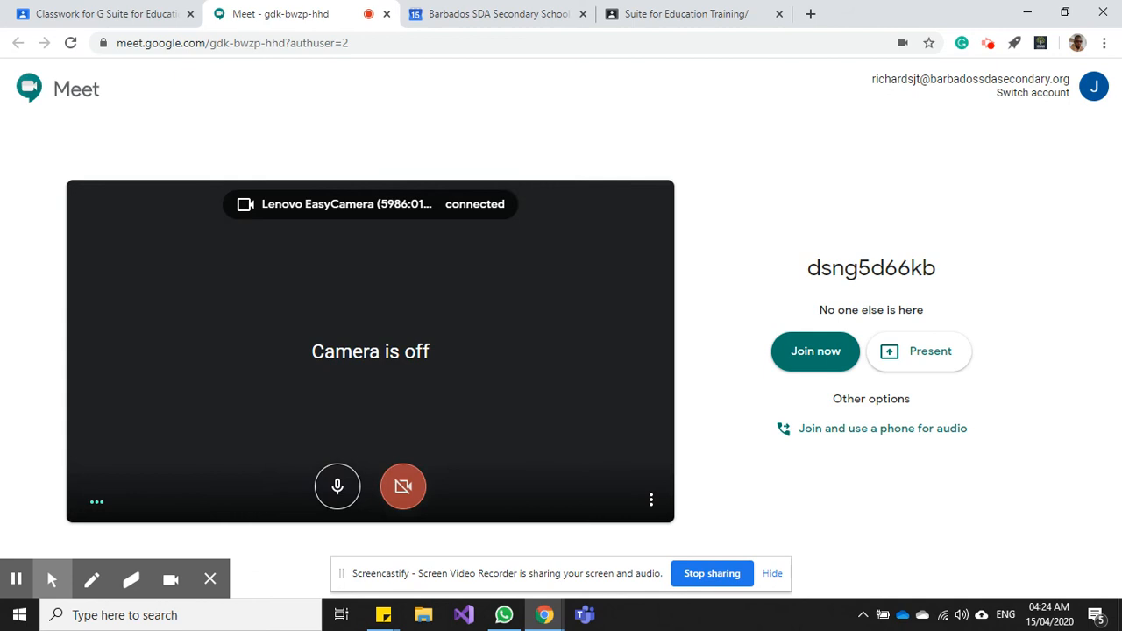
click(340, 488)
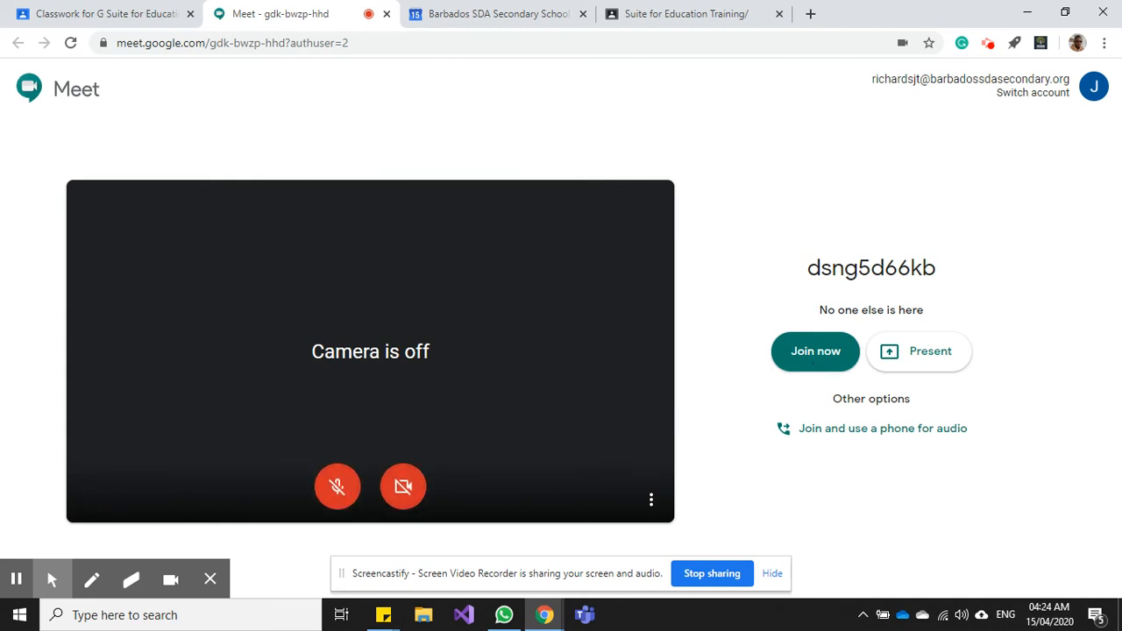
click(386, 14)
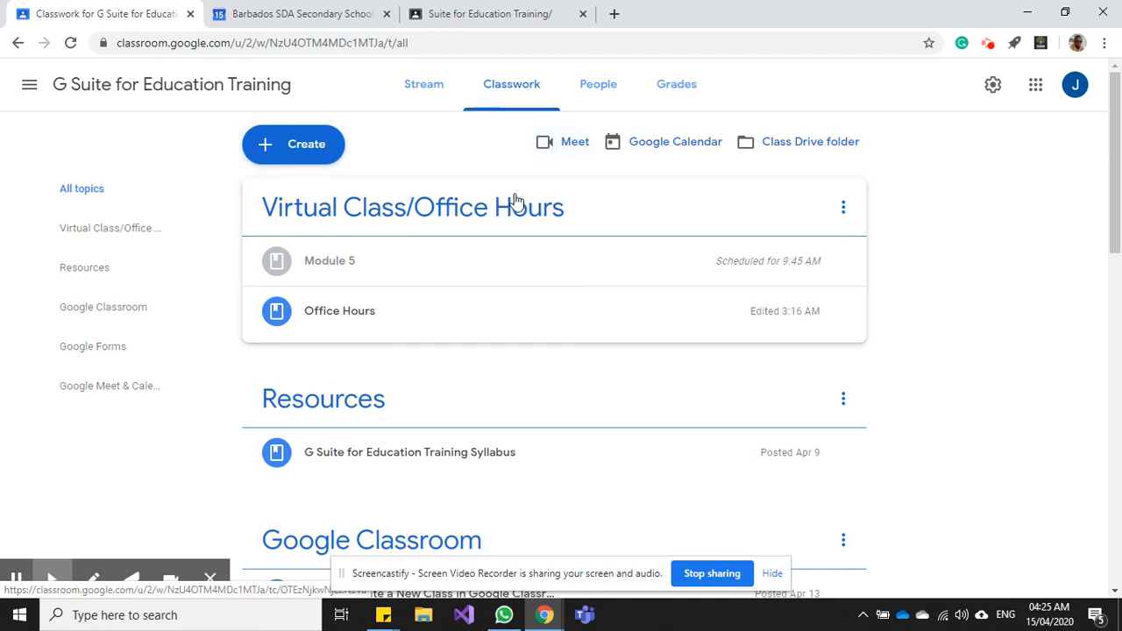
- Open the scheduled Module 5 material for editing from its options menu
click(430, 269)
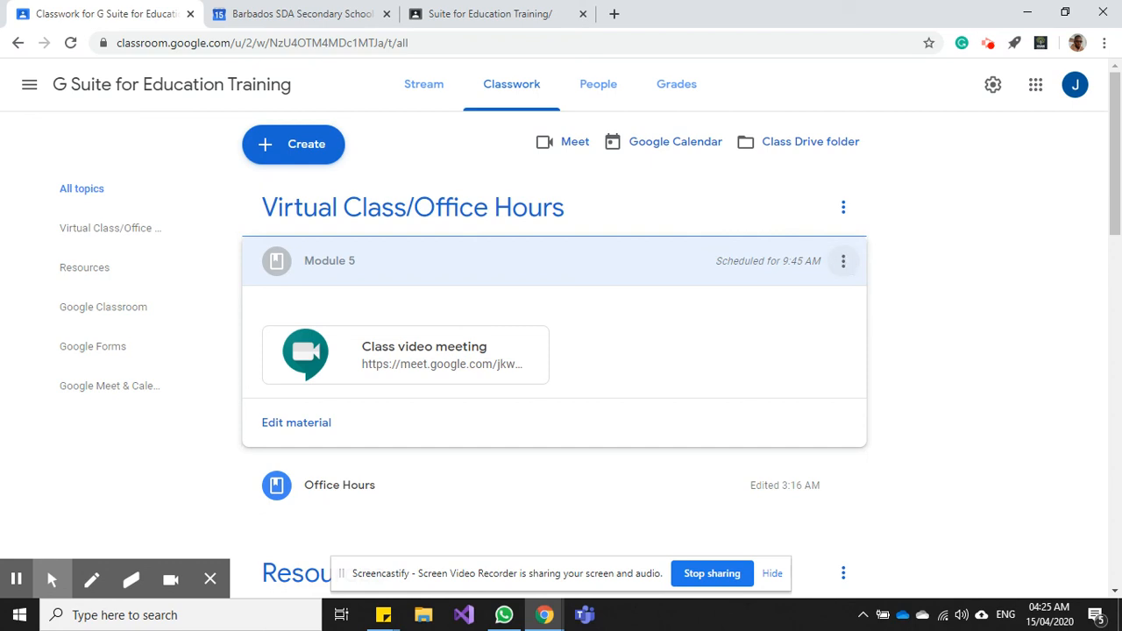
click(842, 260)
click(806, 297)
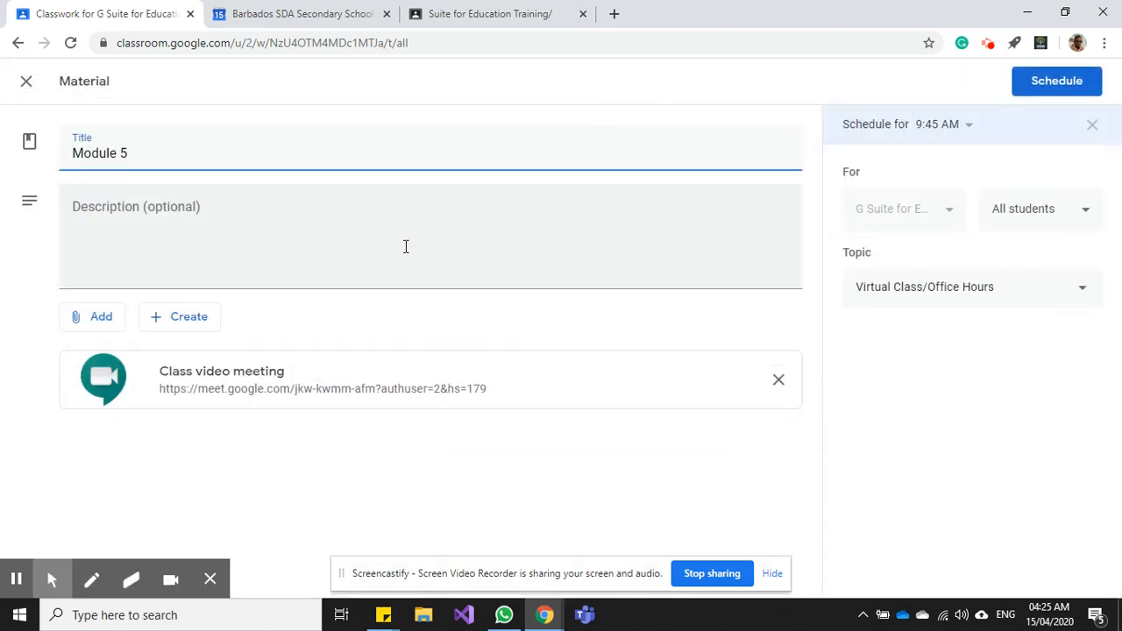
click(99, 317)
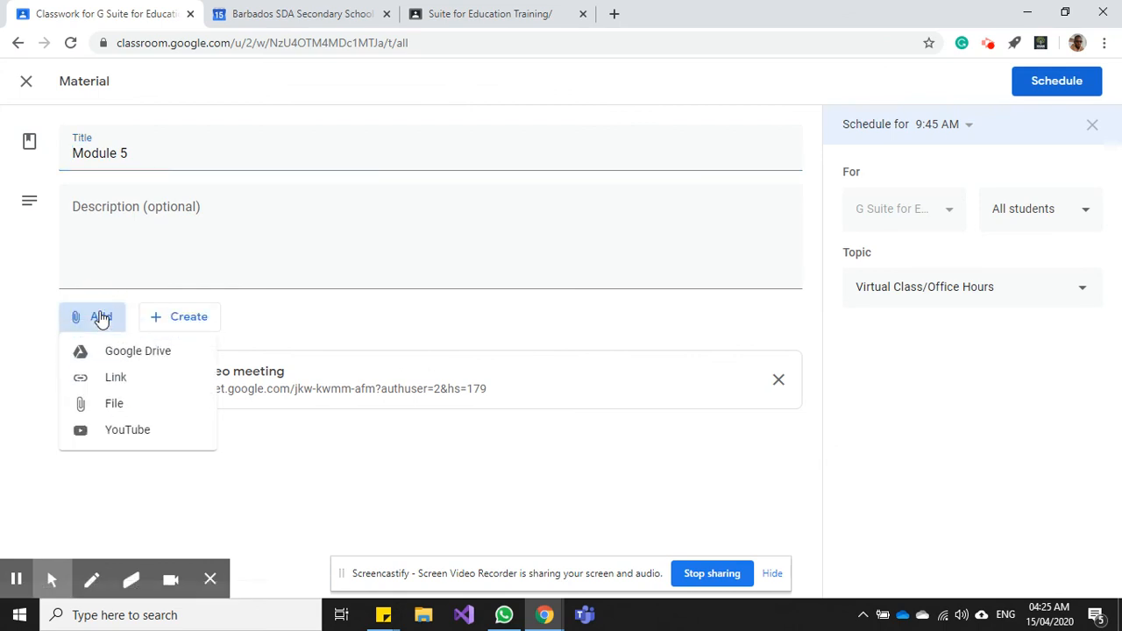
click(120, 377)
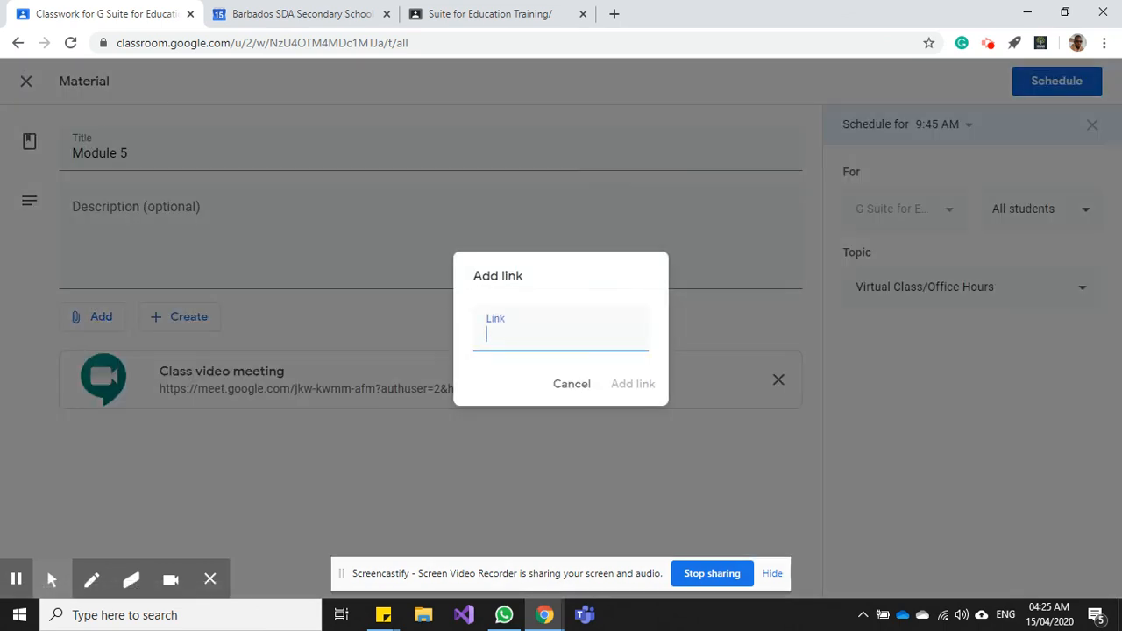
key(ctrl+v)
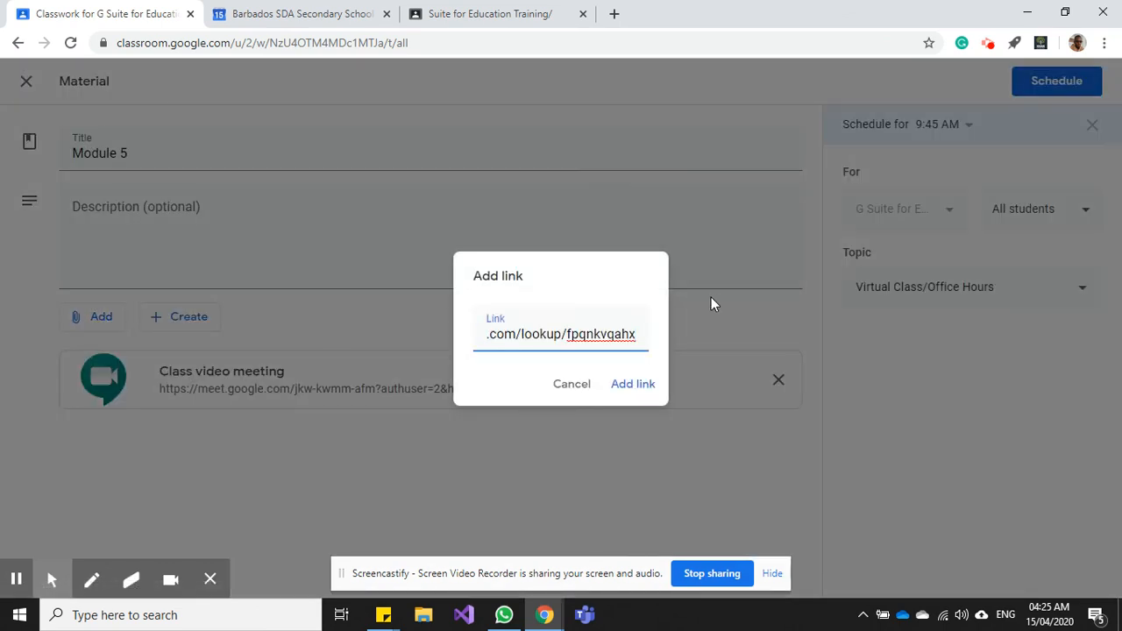
click(633, 384)
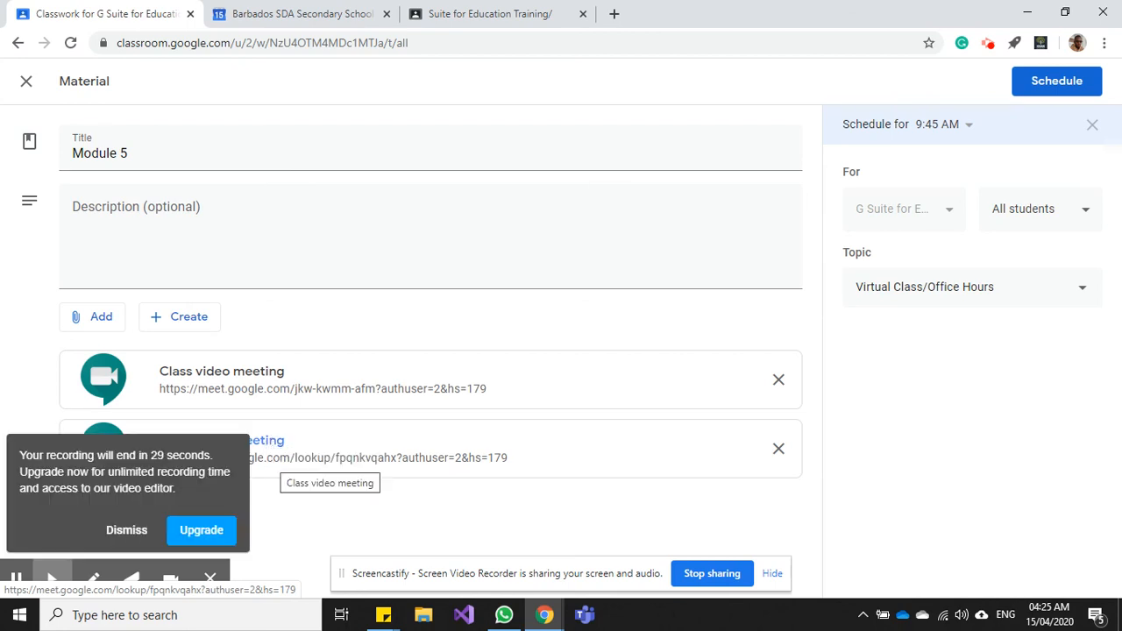
click(140, 531)
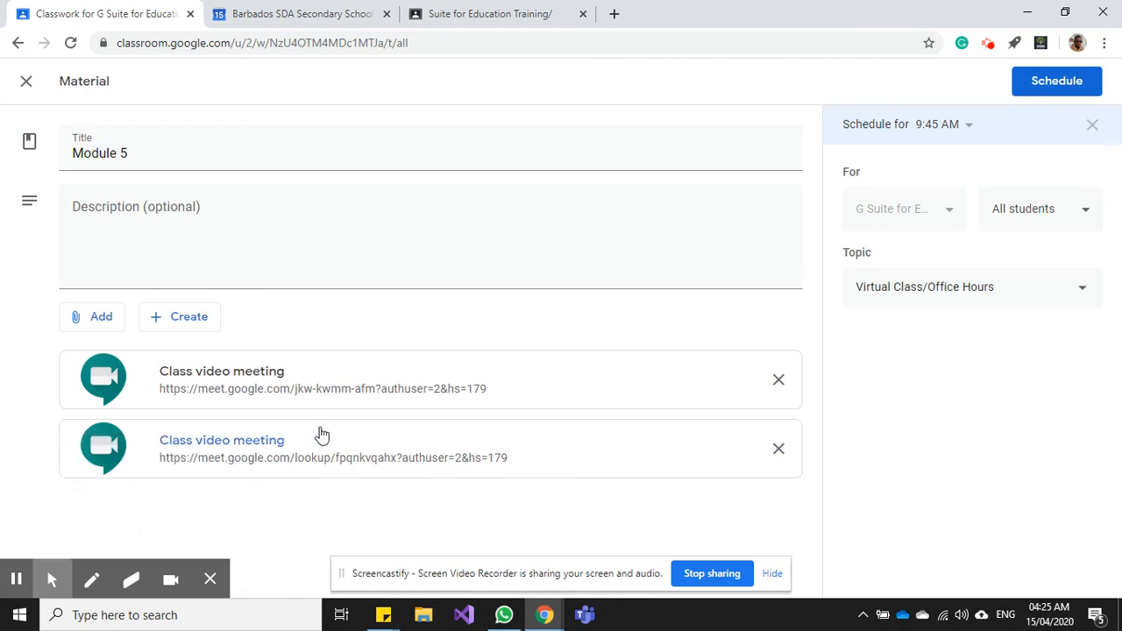
click(777, 381)
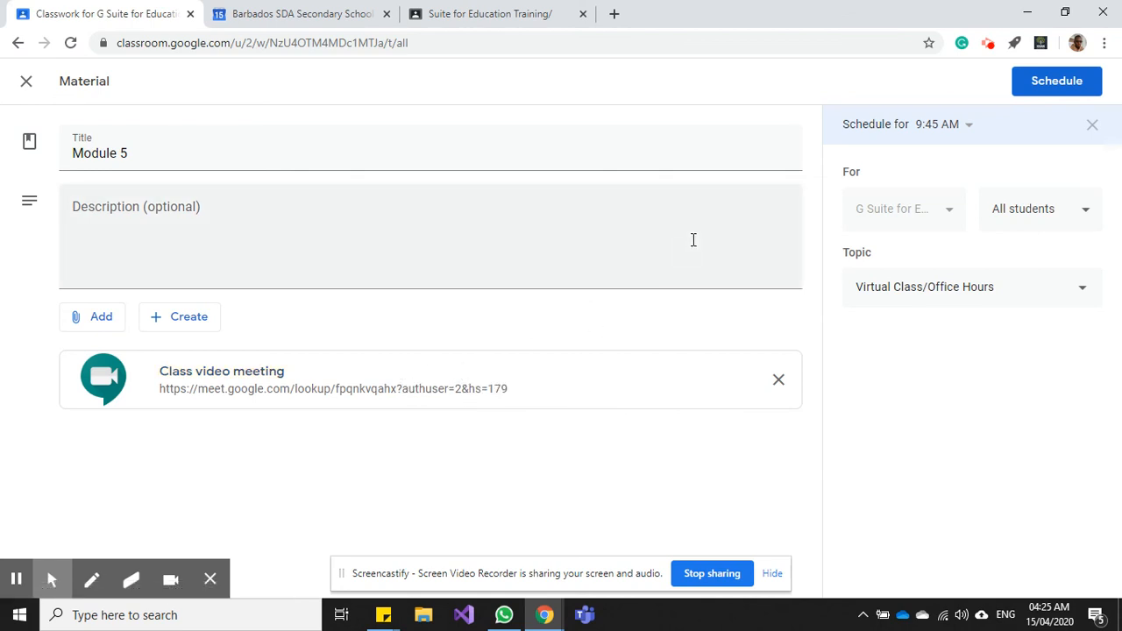
- Save the edited Module 5 with its 9:45 AM schedule
click(1054, 79)
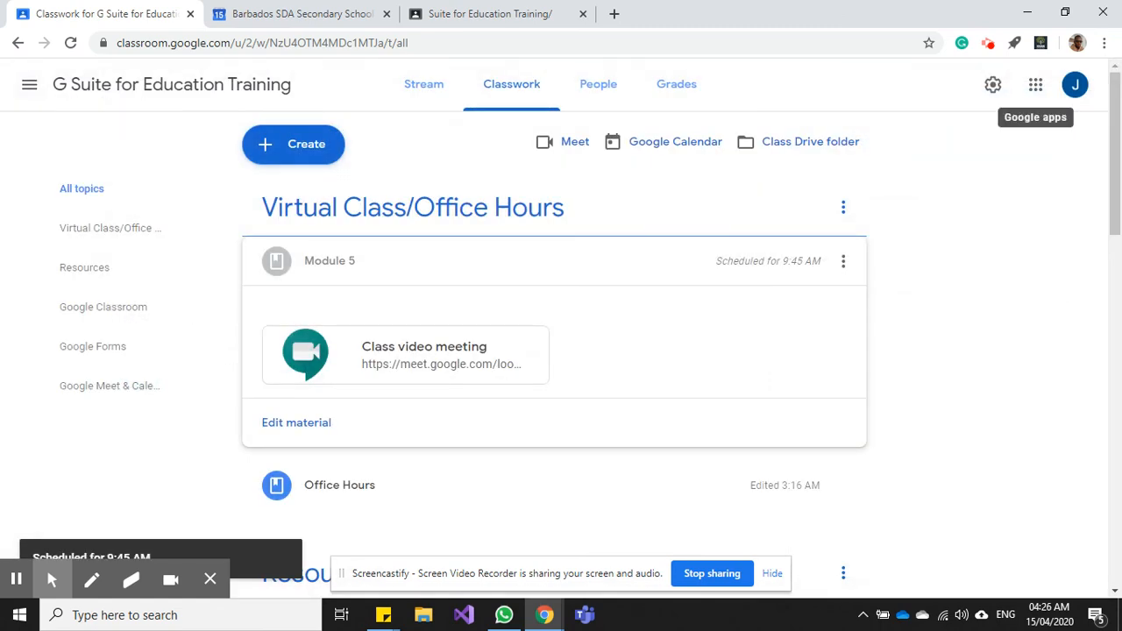
click(989, 47)
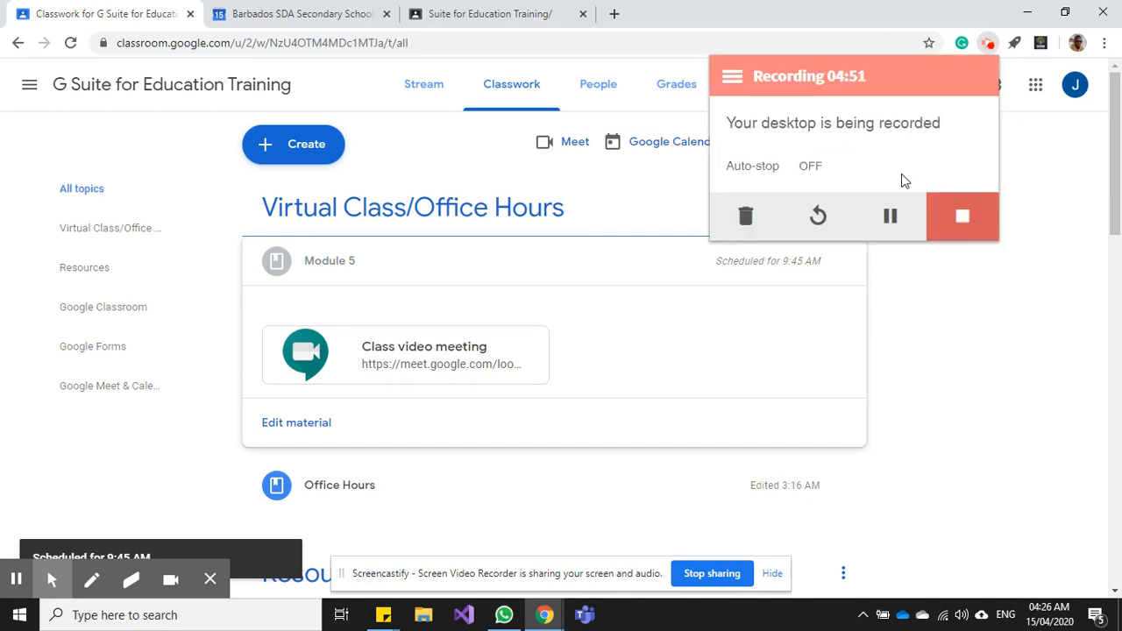